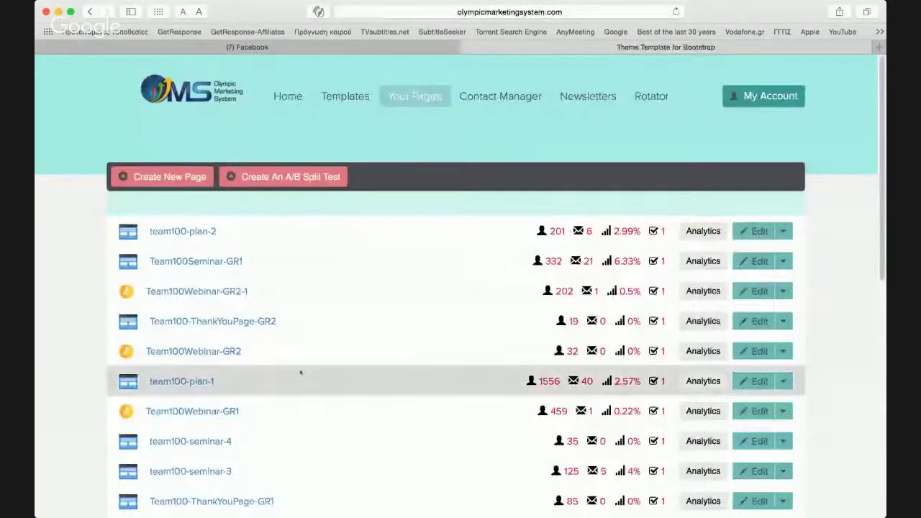
Step: Copy the thispagerocks.com URL of the team100-plan-2 lead capture page and close its URL dialog
{"action": "scroll", "coordinate": [301, 373], "scroll_direction": "down", "scroll_amount": 1}
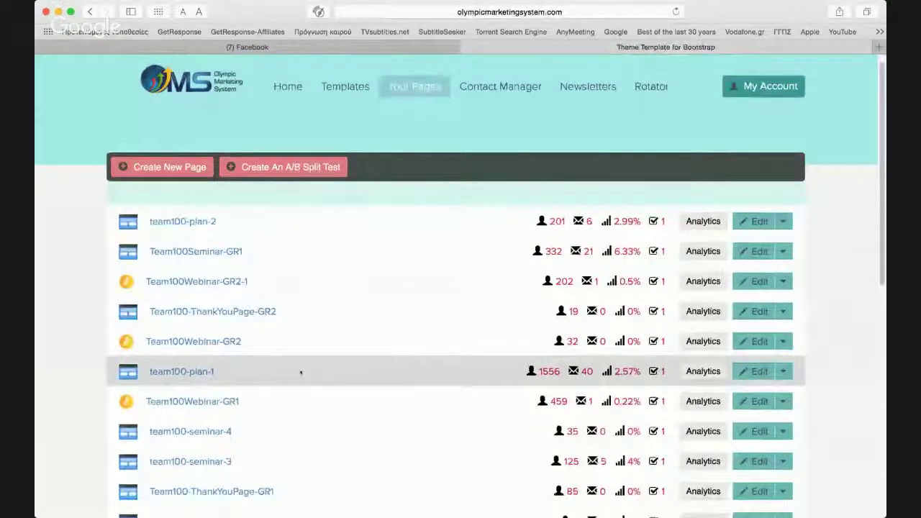
{"action": "left_click", "coordinate": [202, 221]}
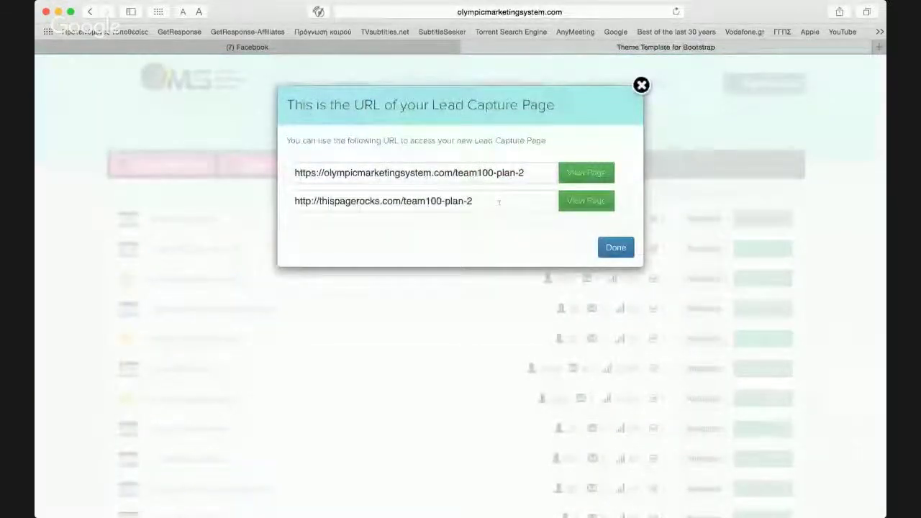
{"action": "left_click_drag", "start_coordinate": [499, 203], "coordinate": [287, 202]}
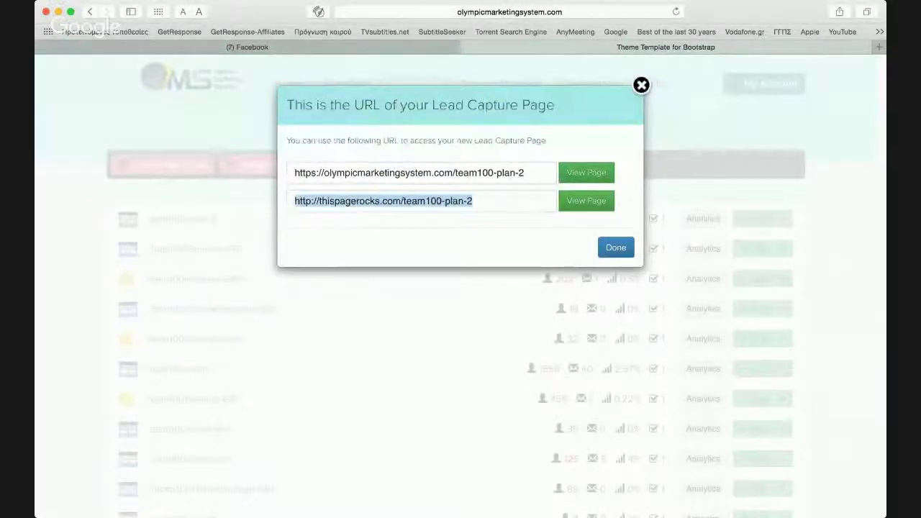
{"action": "left_click", "coordinate": [641, 85]}
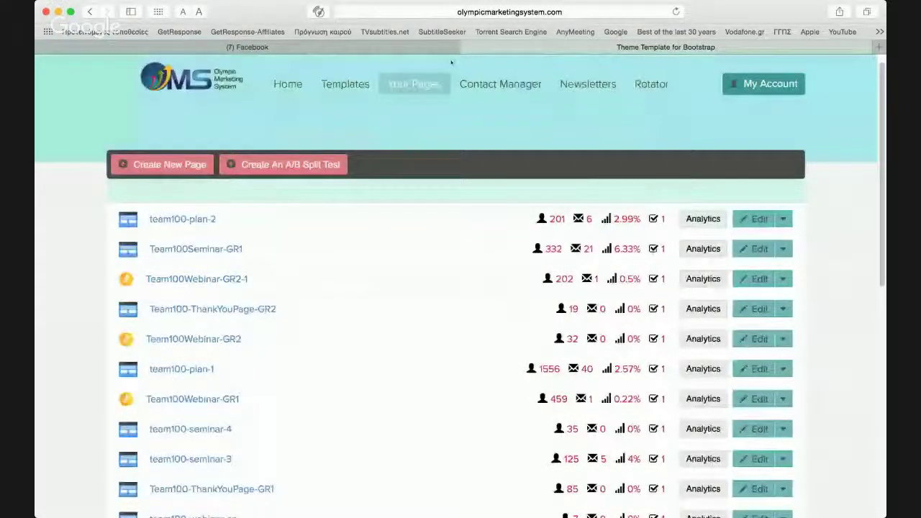
Step: Switch to Facebook and start creating a new ad campaign
{"action": "left_click", "coordinate": [432, 47]}
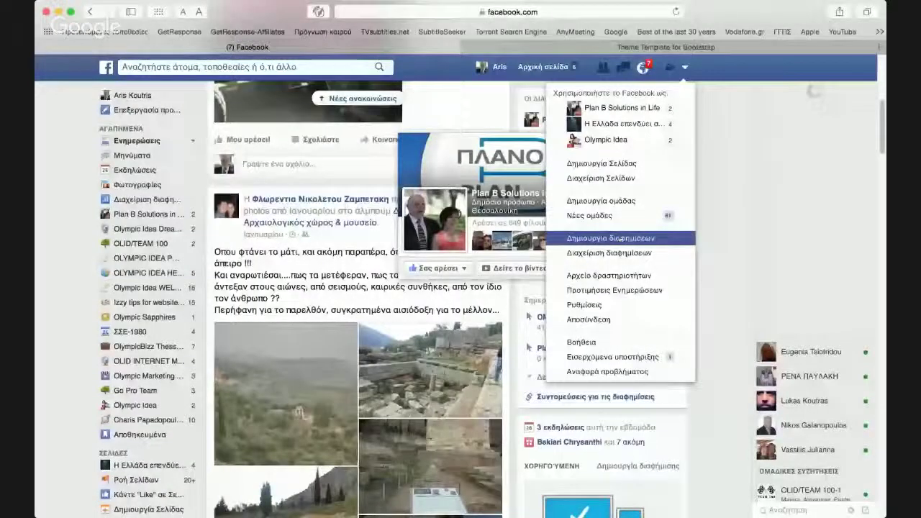
{"action": "left_click", "coordinate": [611, 237]}
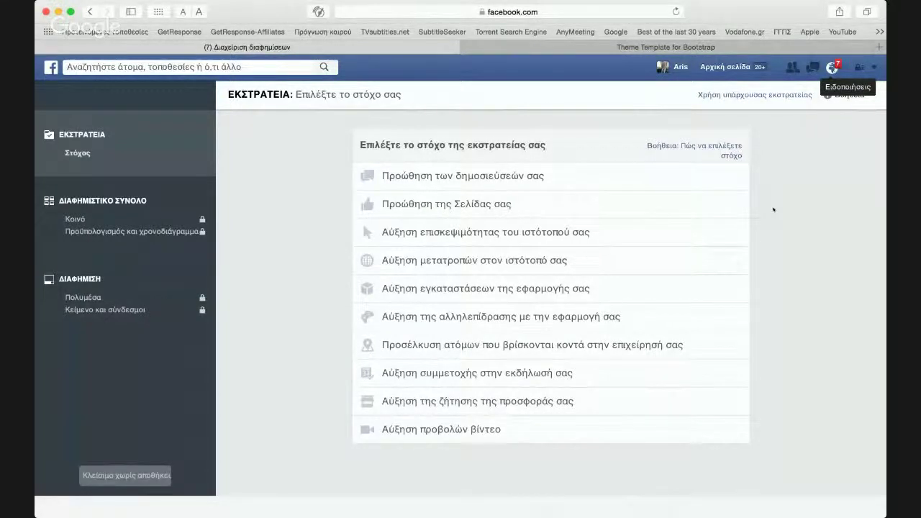
Step: Try the post promotion objective (Προώθηση των δημοσιεύσεών σας) with the page Plan B Solutions in Life and browse its available posts
{"action": "mouse_move", "coordinate": [527, 180]}
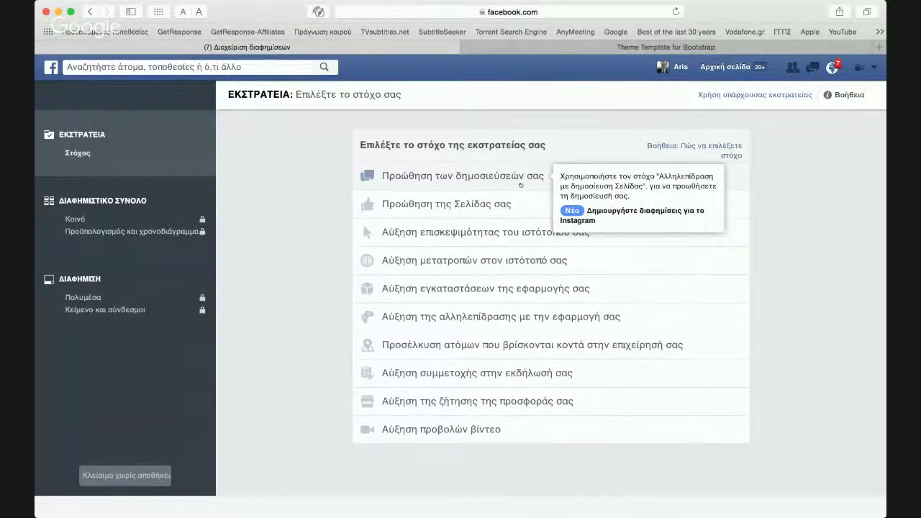
{"action": "mouse_move", "coordinate": [508, 238]}
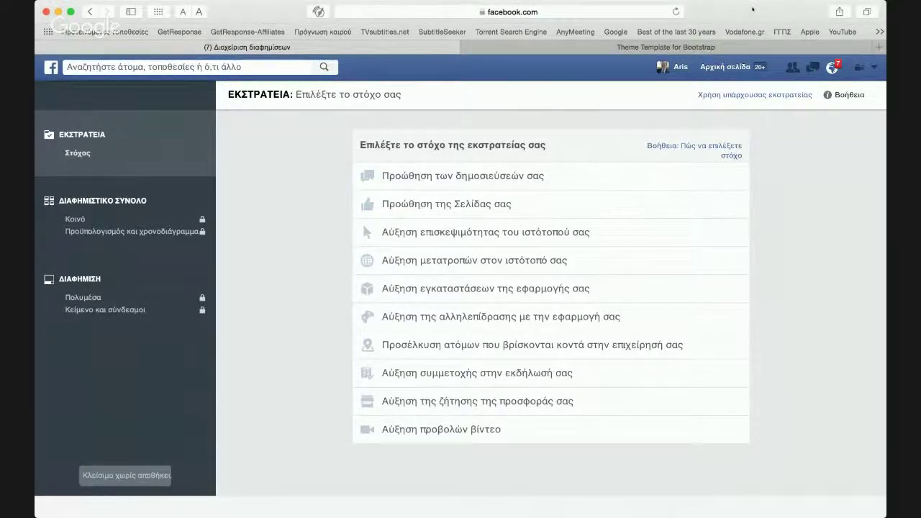
{"action": "left_click", "coordinate": [495, 176]}
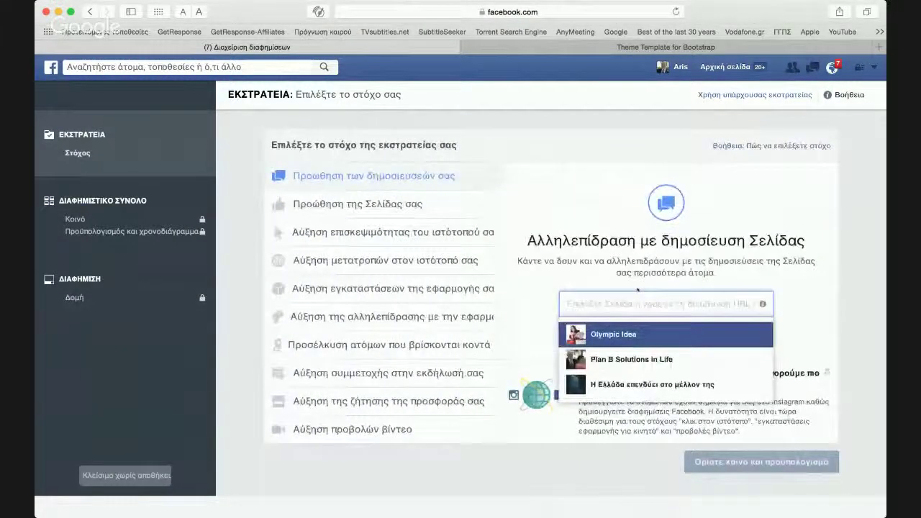
{"action": "left_click", "coordinate": [651, 359]}
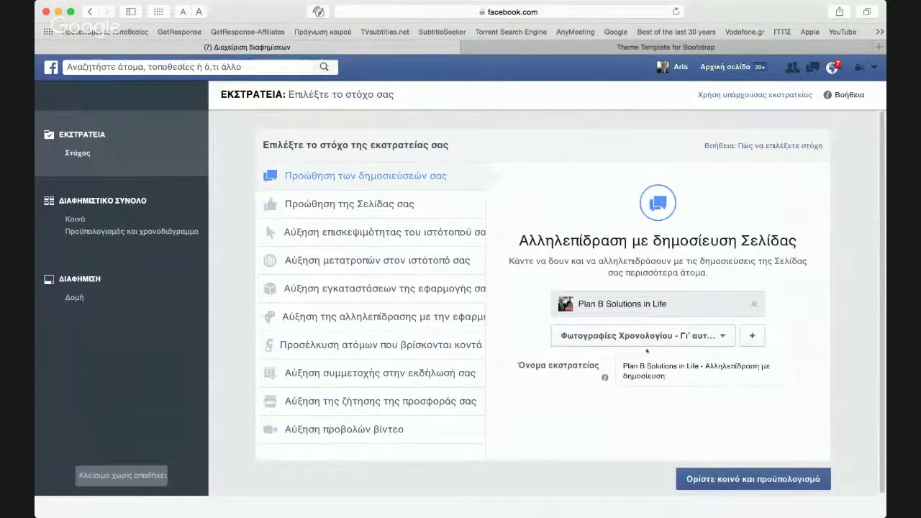
{"action": "left_click", "coordinate": [717, 335]}
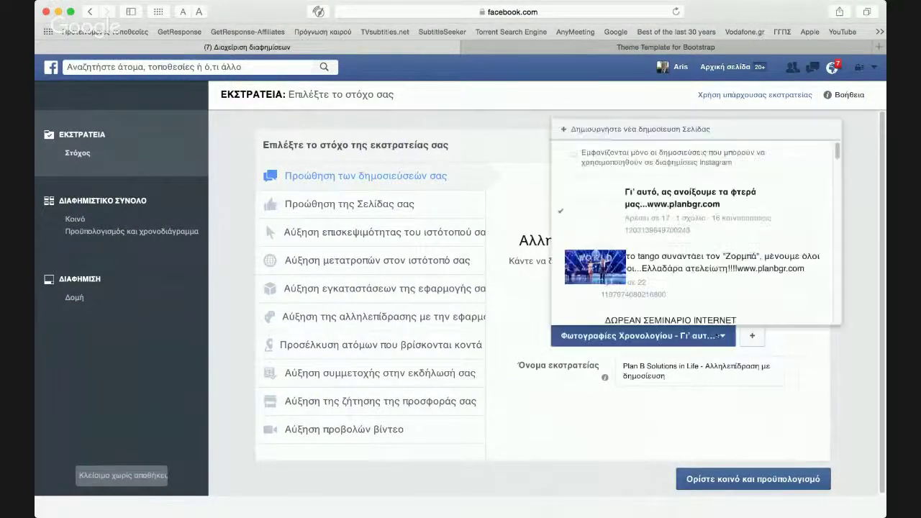
{"action": "scroll", "coordinate": [685, 271], "scroll_direction": "down", "scroll_amount": 3}
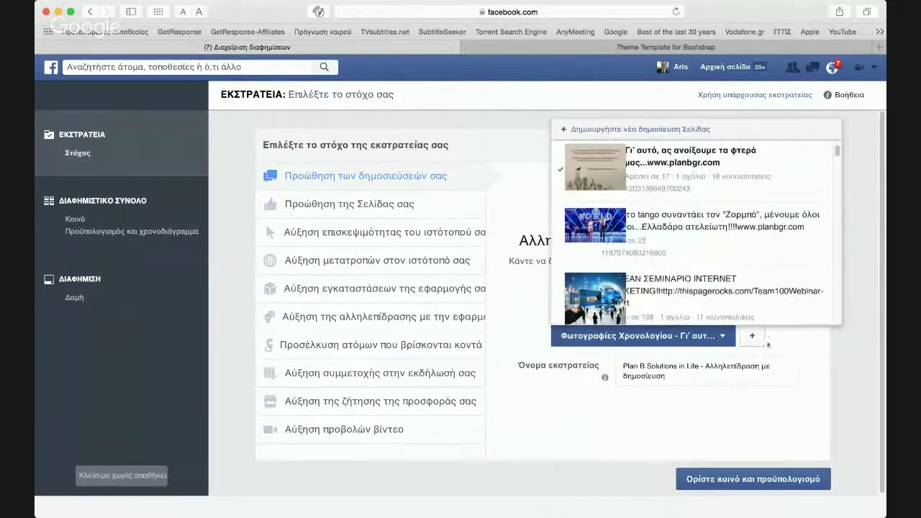
{"action": "left_click", "coordinate": [525, 302]}
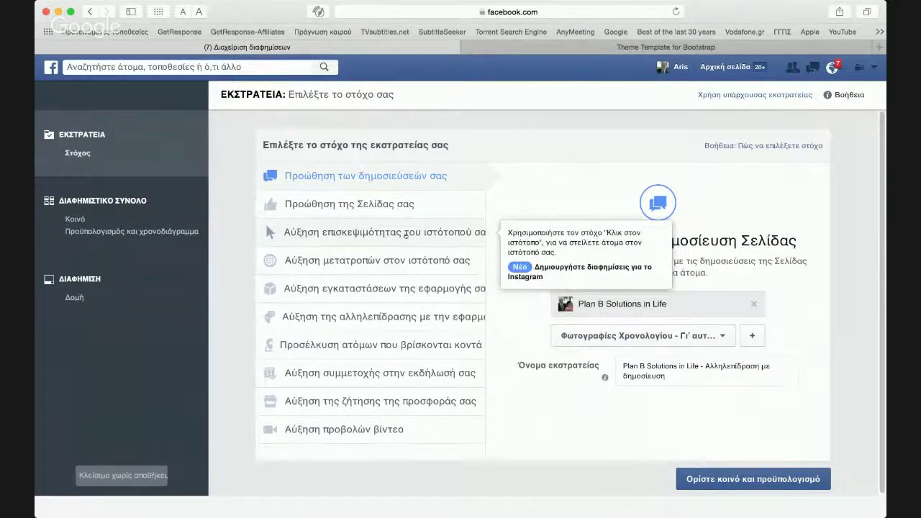
{"action": "left_click", "coordinate": [405, 234]}
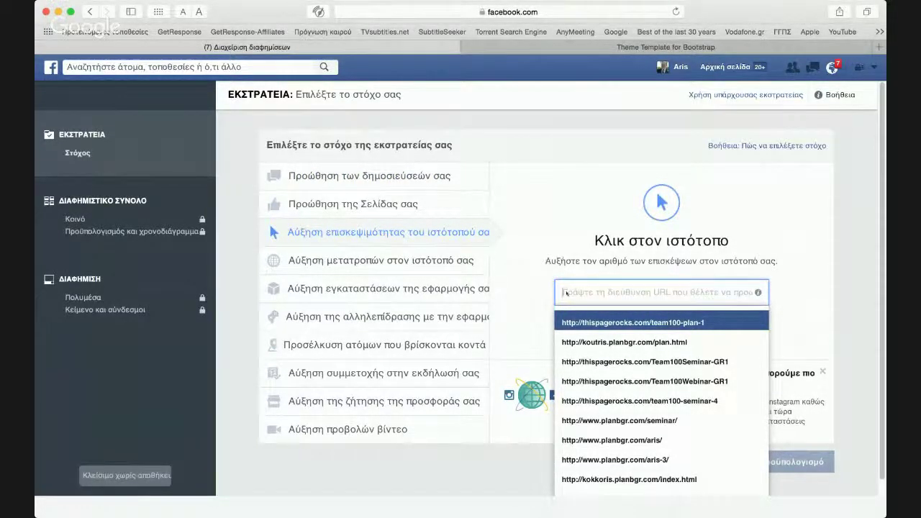
{"action": "type", "text": "http://thispagerocks.com/team100-plan-2"}
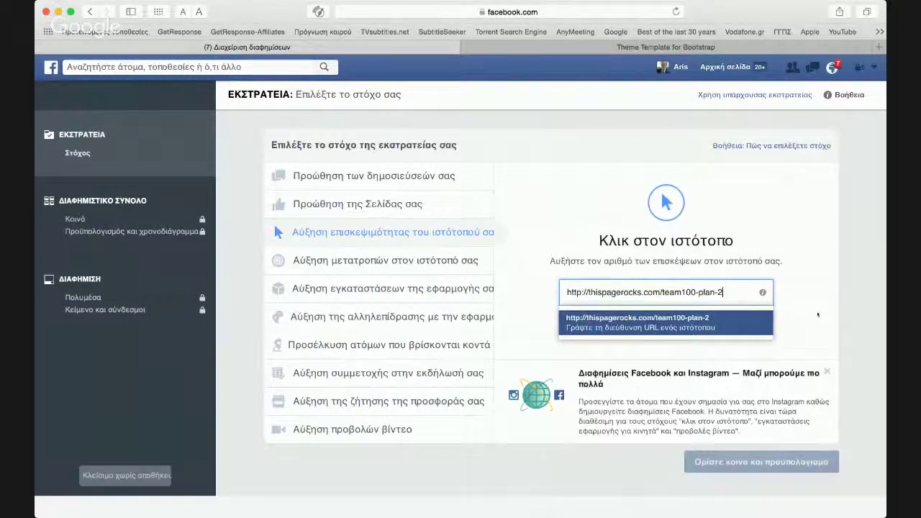
{"action": "key", "text": "Return"}
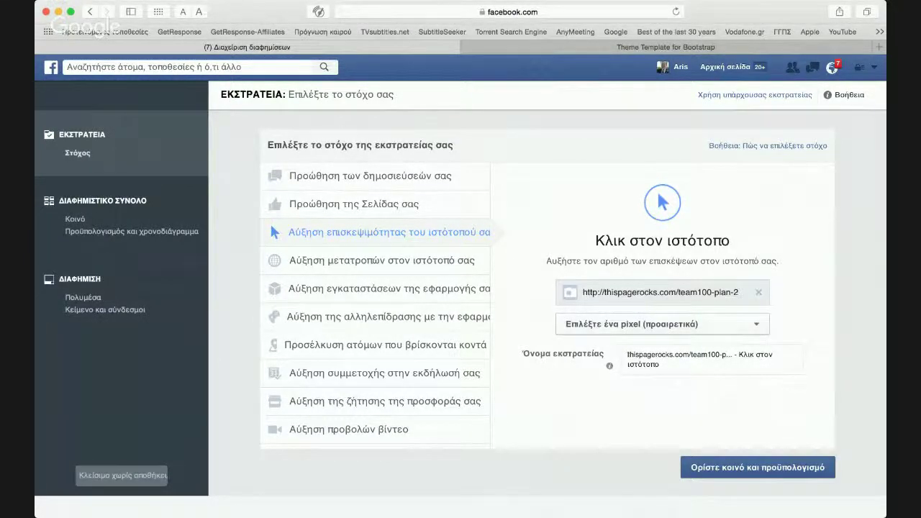
Step: Replace the campaign name with "Plan-2 Clicks"
{"action": "left_click_drag", "start_coordinate": [629, 355], "coordinate": [658, 364]}
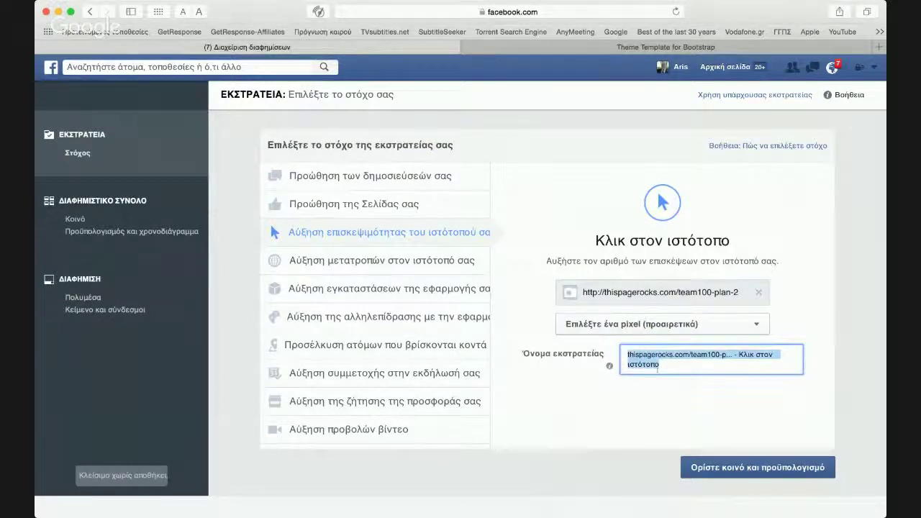
{"action": "type", "text": "Pla"}
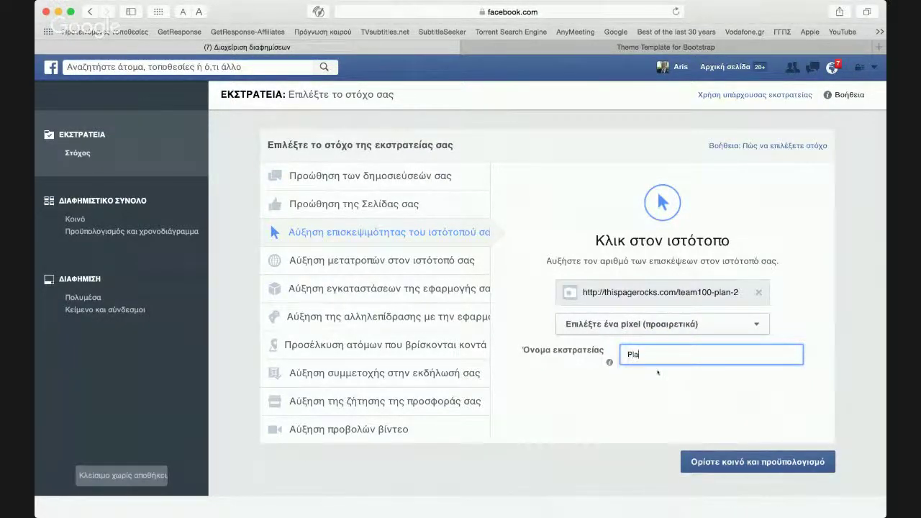
{"action": "type", "text": "n-2 Clicks"}
Step: Continue to the audience and budget settings and remove Αλβανία from the targeted locations
{"action": "left_click", "coordinate": [776, 466]}
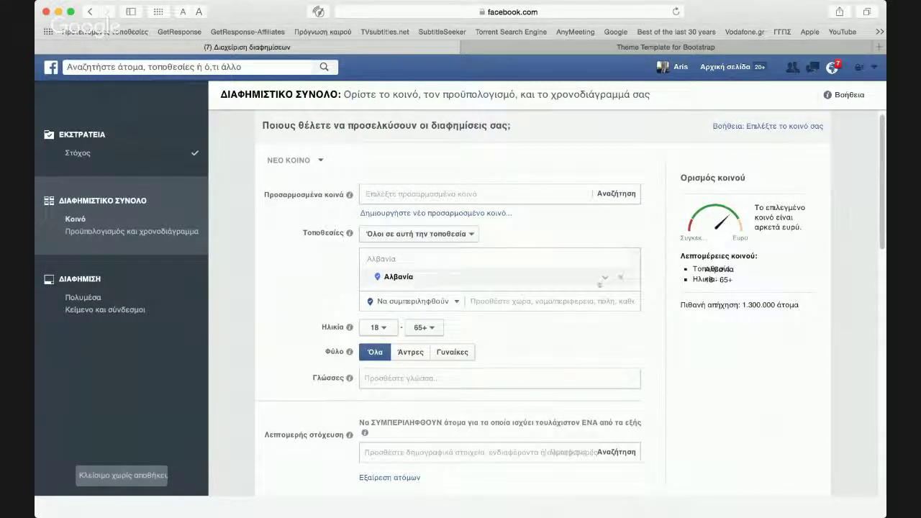
{"action": "left_click", "coordinate": [622, 279]}
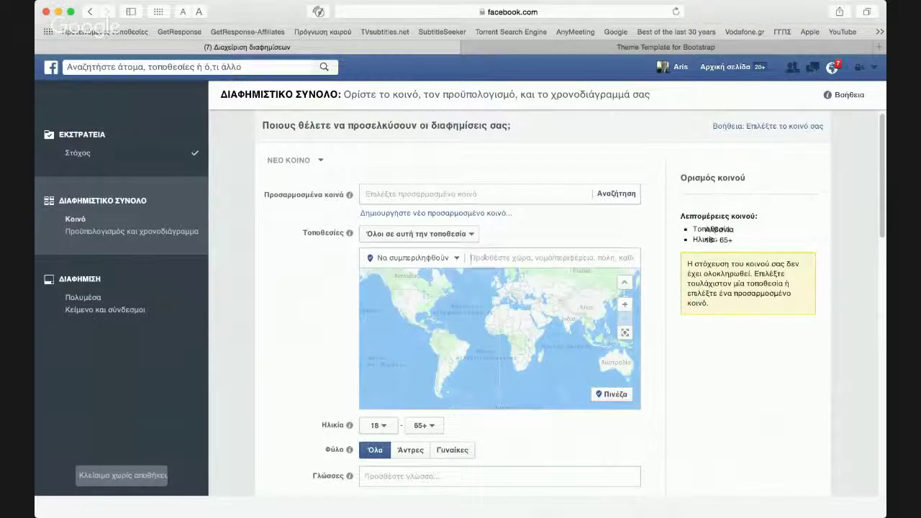
{"action": "left_click", "coordinate": [484, 258]}
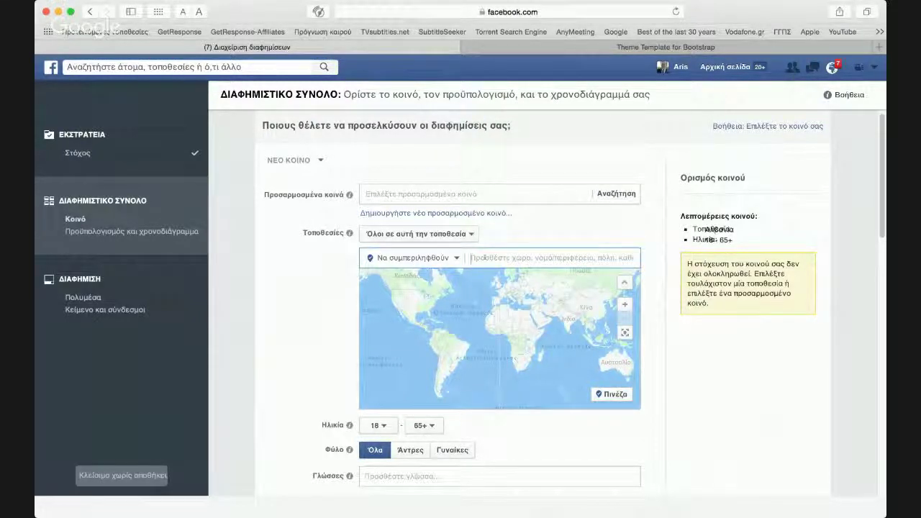
{"action": "type", "text": "Ελλάδα"}
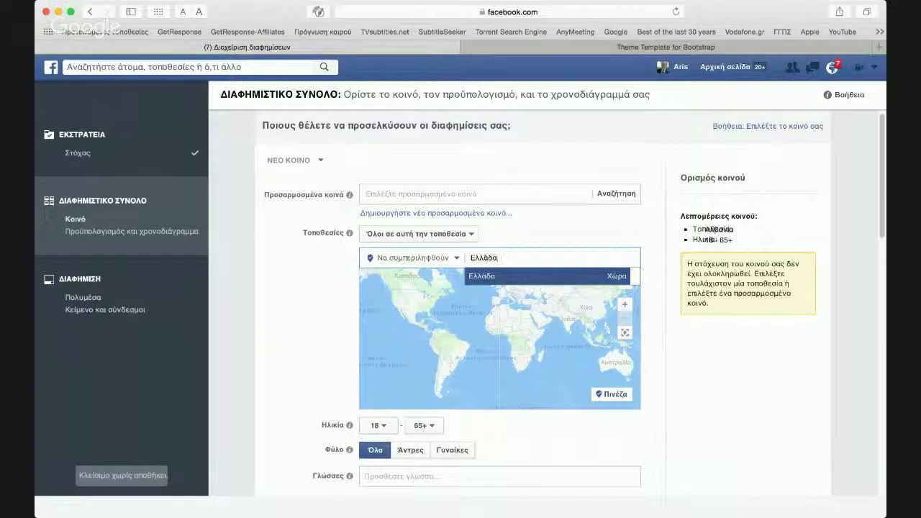
{"action": "key", "text": "BackSpace"}
{"action": "key", "text": "BackSpace"}
{"action": "key", "text": "BackSpace"}
{"action": "key", "text": "BackSpace"}
{"action": "key", "text": "BackSpace"}
{"action": "key", "text": "BackSpace"}
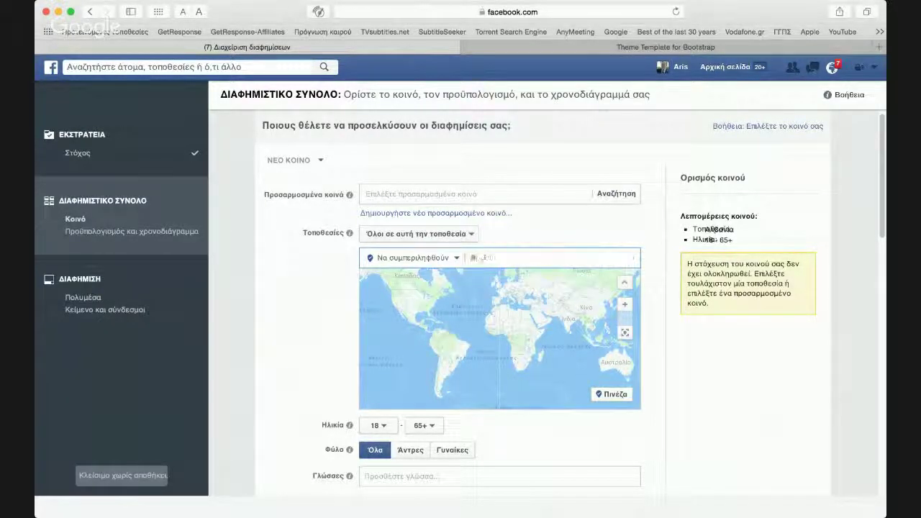
Step: Try targeting the city Αθήνα, Περιφέρεια Αττικής, look at its radius options, and remove it from the locations
{"action": "type", "text": "Αλθήνα"}
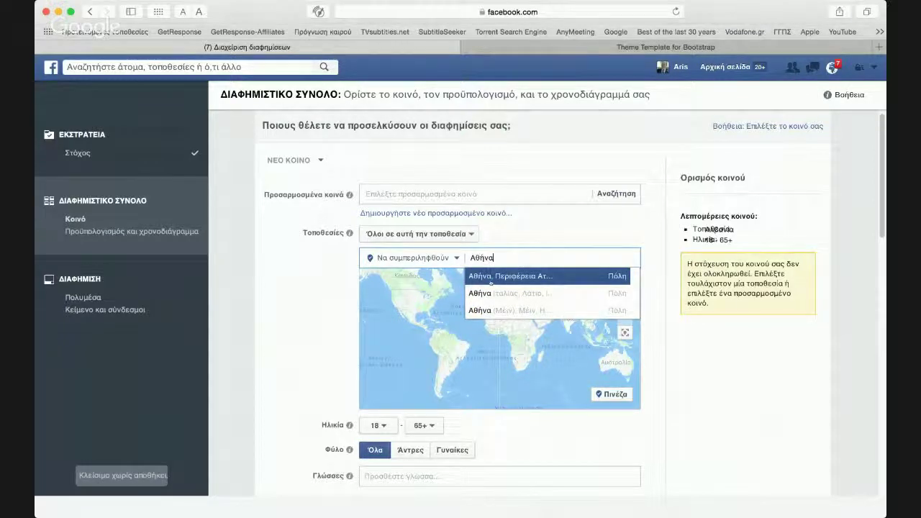
{"action": "left_click", "coordinate": [490, 280]}
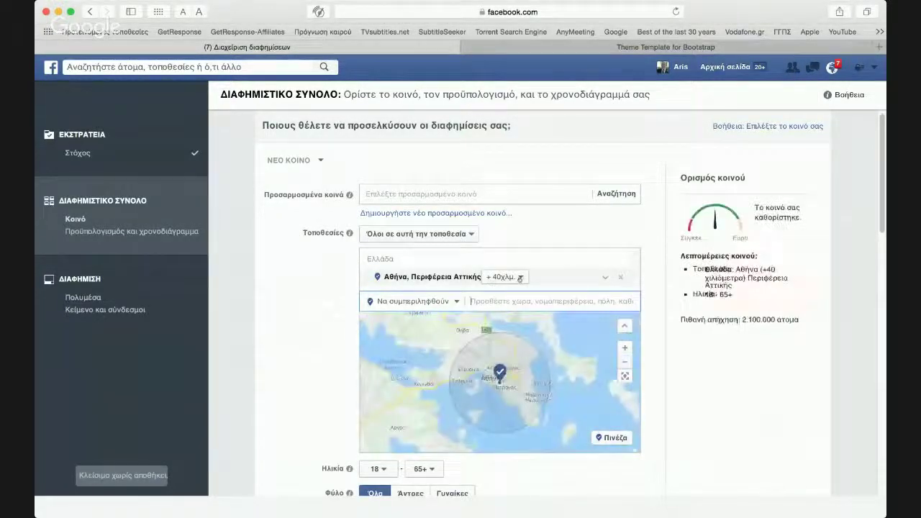
{"action": "left_click", "coordinate": [517, 278]}
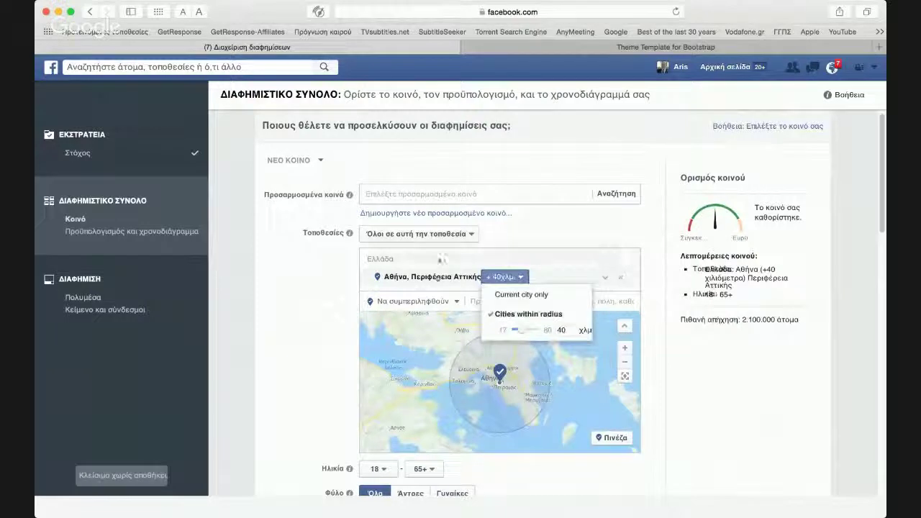
{"action": "left_click", "coordinate": [526, 279]}
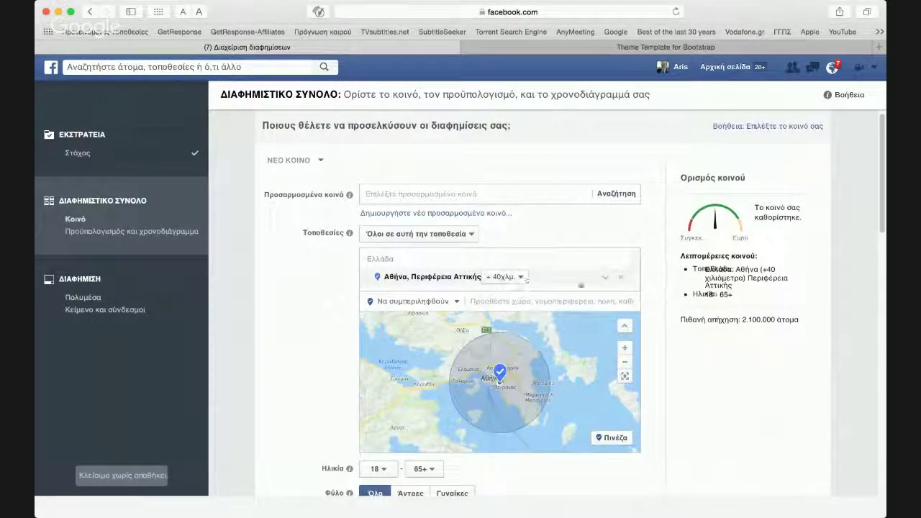
{"action": "left_click", "coordinate": [617, 278]}
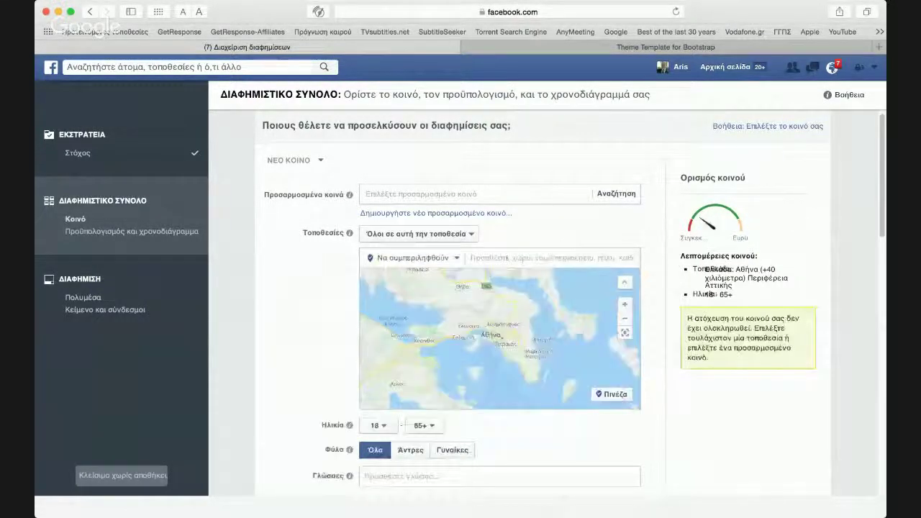
Step: Add the country Ελλάδα as the audience's target location
{"action": "left_click", "coordinate": [503, 257]}
{"action": "type", "text": "Ελλάδα"}
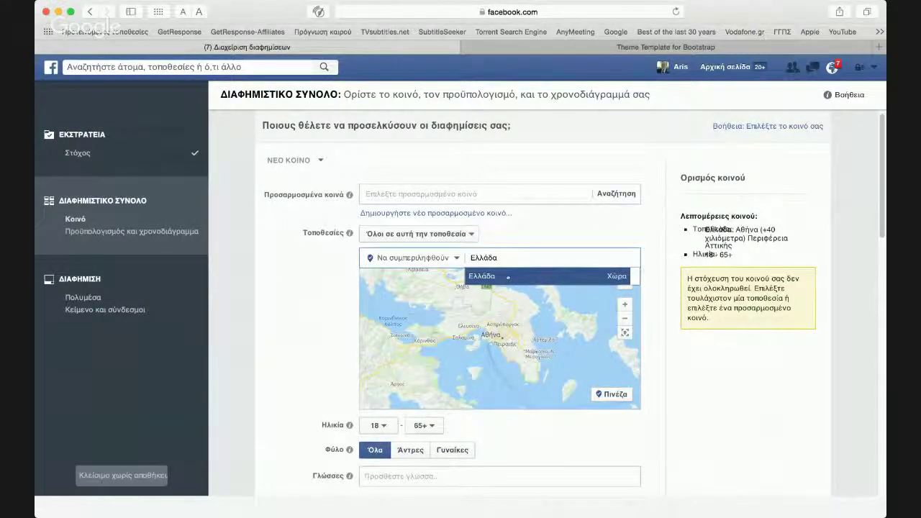
{"action": "left_click", "coordinate": [507, 276]}
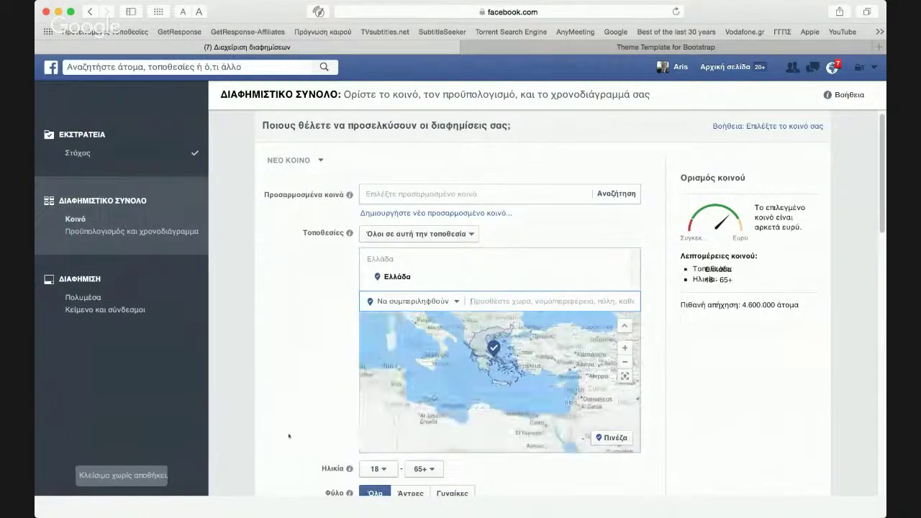
Step: Set the audience's age range to 25–55
{"action": "scroll", "coordinate": [289, 434], "scroll_direction": "down", "scroll_amount": 7}
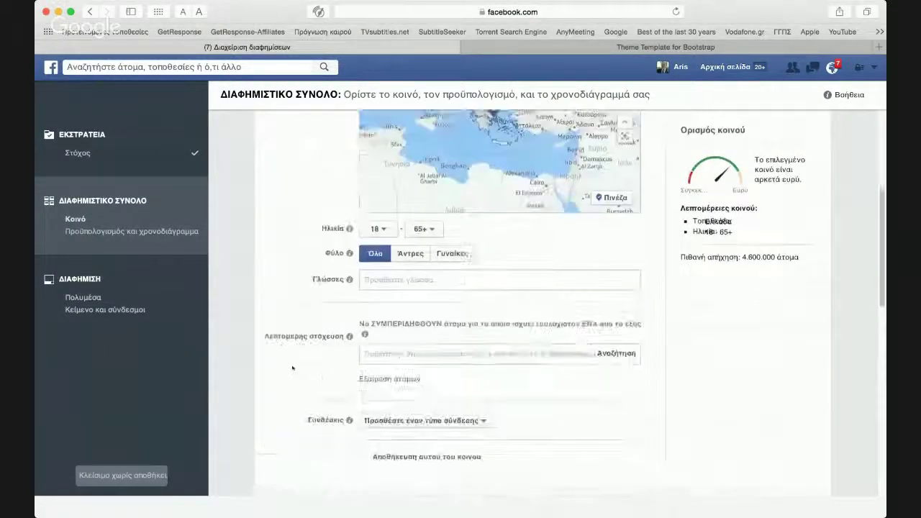
{"action": "left_click", "coordinate": [379, 229]}
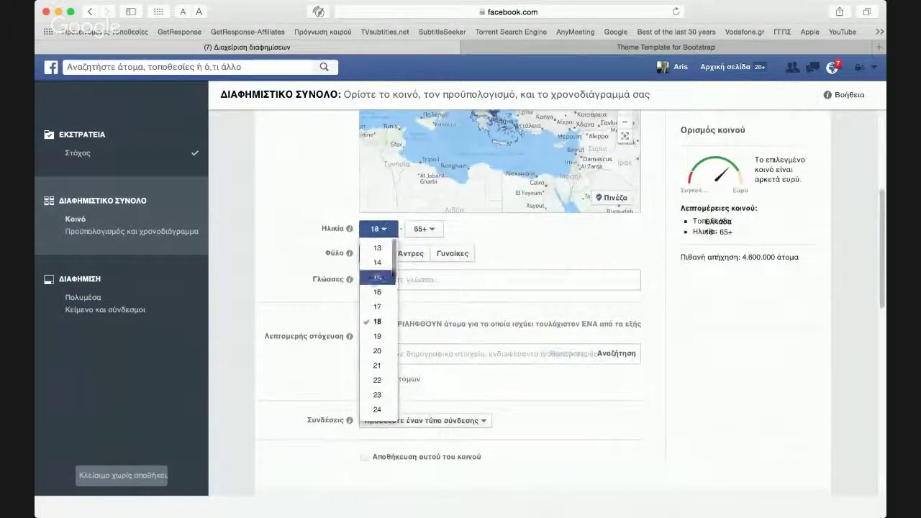
{"action": "scroll", "coordinate": [374, 389], "scroll_direction": "down", "scroll_amount": 2}
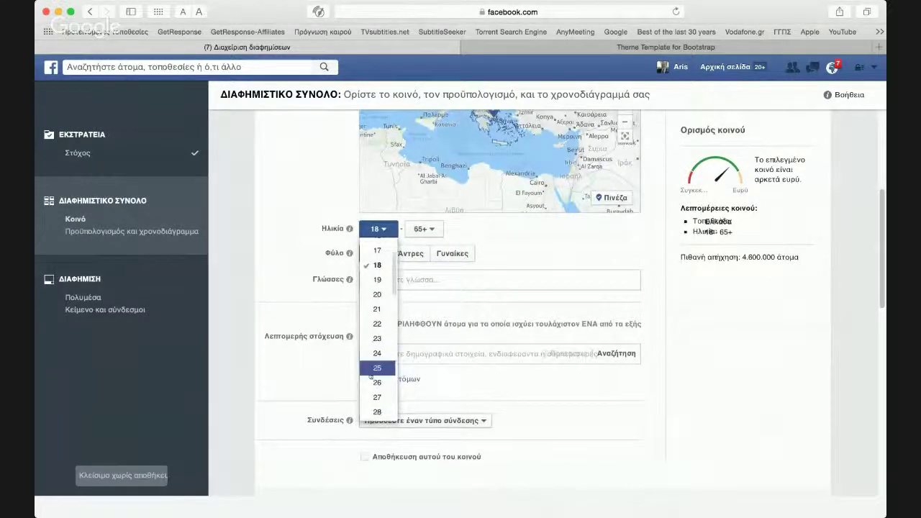
{"action": "left_click", "coordinate": [377, 365]}
{"action": "left_click", "coordinate": [433, 229]}
{"action": "scroll", "coordinate": [424, 336], "scroll_direction": "down", "scroll_amount": 15}
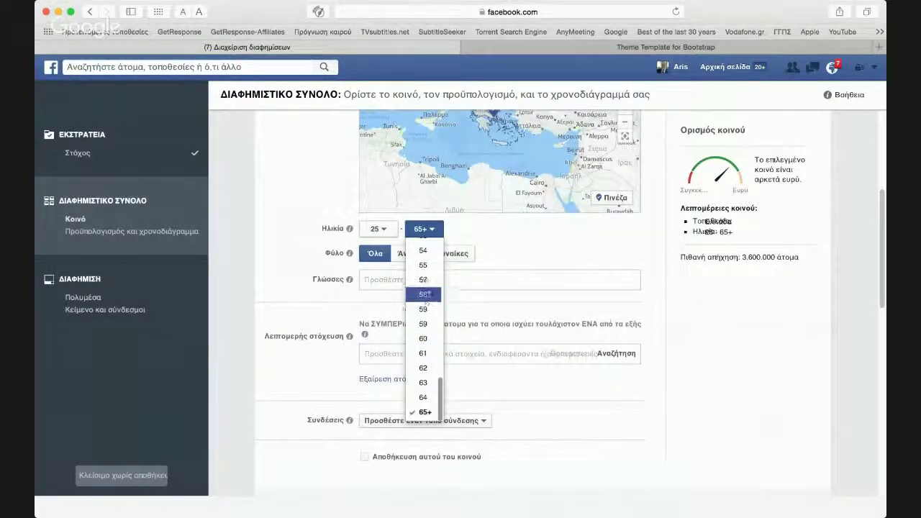
{"action": "left_click", "coordinate": [432, 264]}
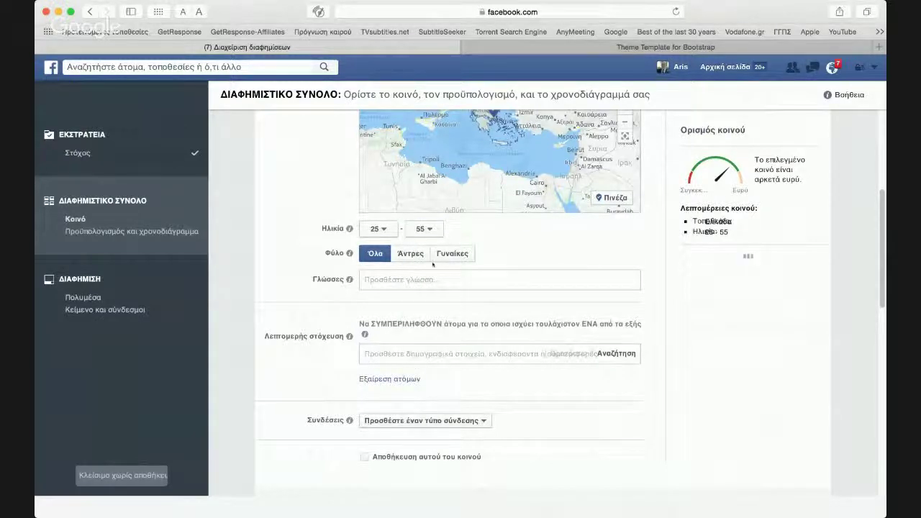
Step: Add Ελληνικά and Αγγλικά (Όλα) as the audience's languages
{"action": "left_click", "coordinate": [395, 280]}
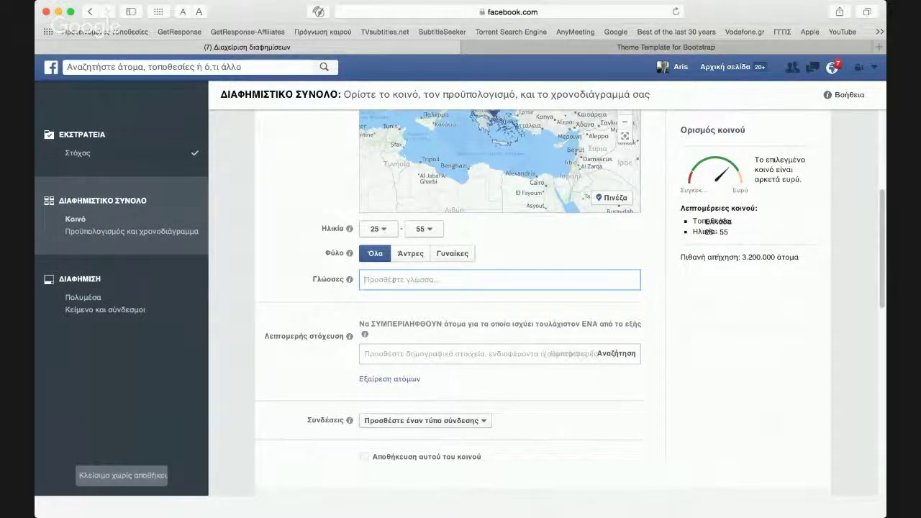
{"action": "type", "text": "Ελ"}
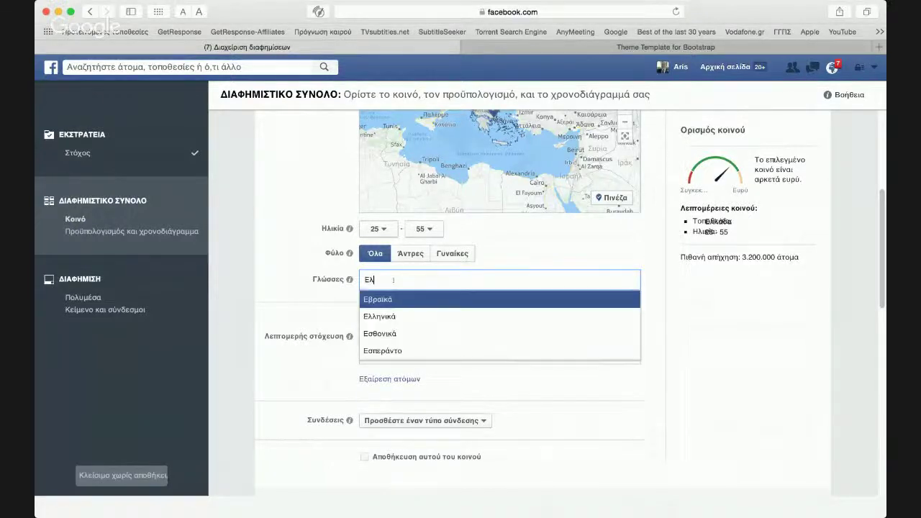
{"action": "type", "text": "ληνικά"}
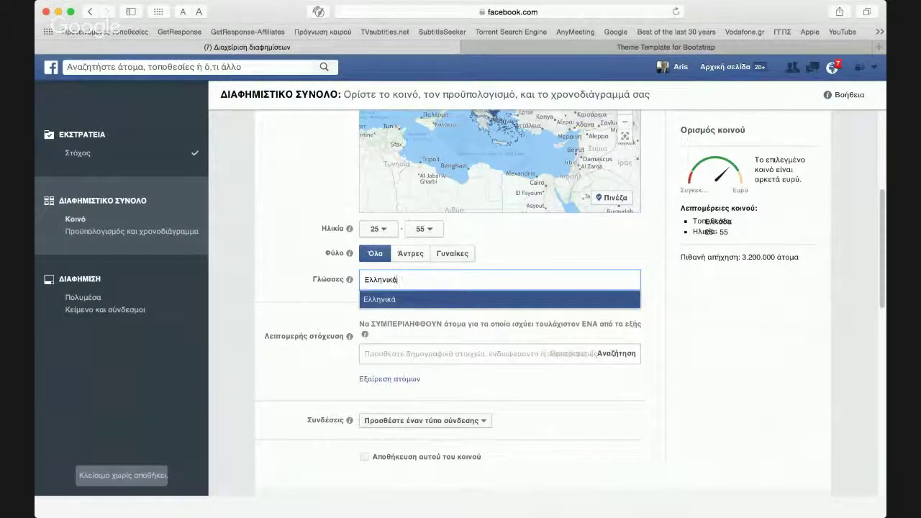
{"action": "key", "text": "Return"}
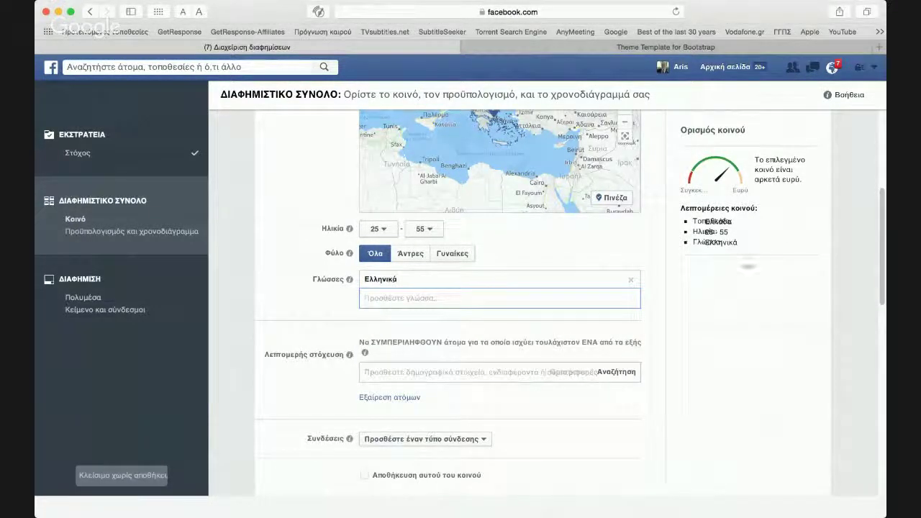
{"action": "type", "text": "Α"}
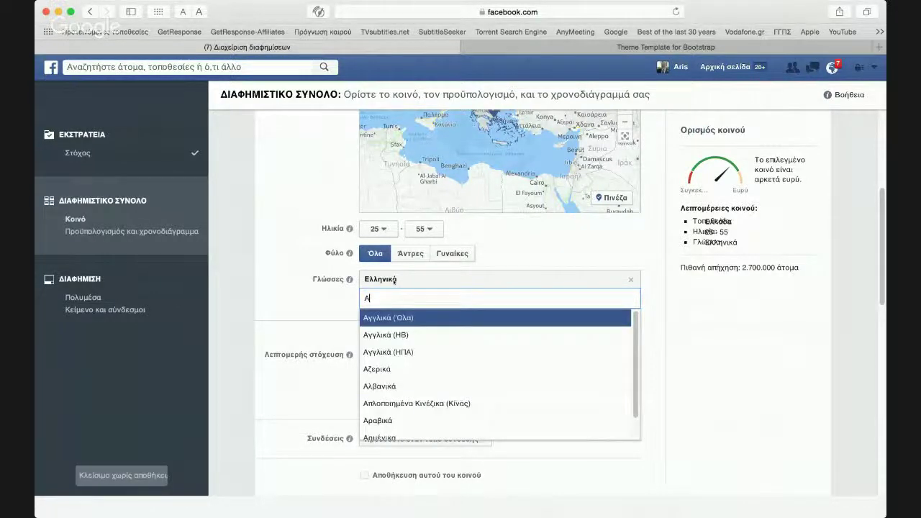
{"action": "left_click", "coordinate": [373, 314]}
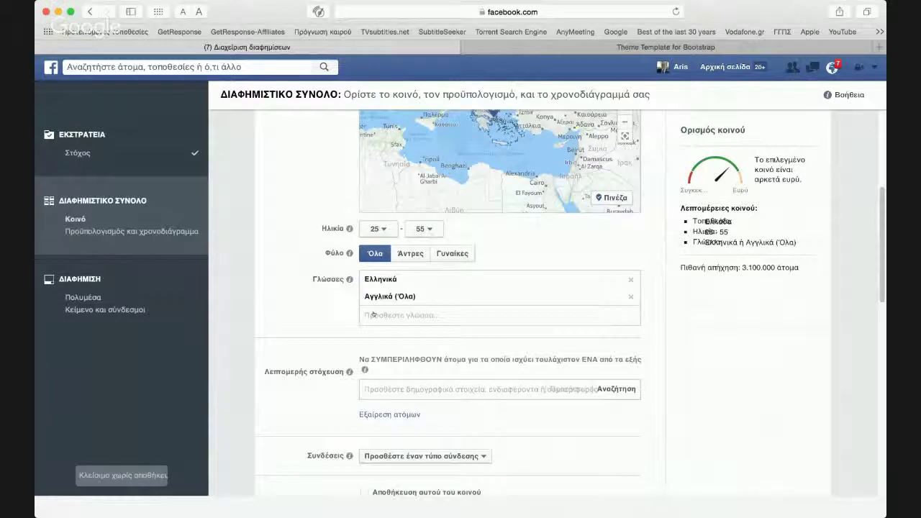
Step: Examine the demographic categories available for detailed targeting, including Εκπαίδευση and the Σύνθεση νοικοκυριού options under Σπίτι
{"action": "scroll", "coordinate": [328, 326], "scroll_direction": "down", "scroll_amount": 2}
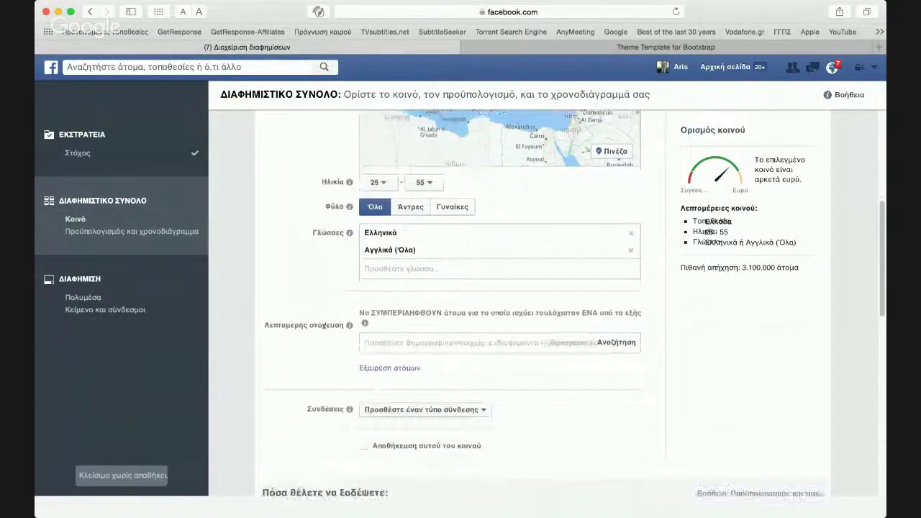
{"action": "left_click", "coordinate": [377, 344]}
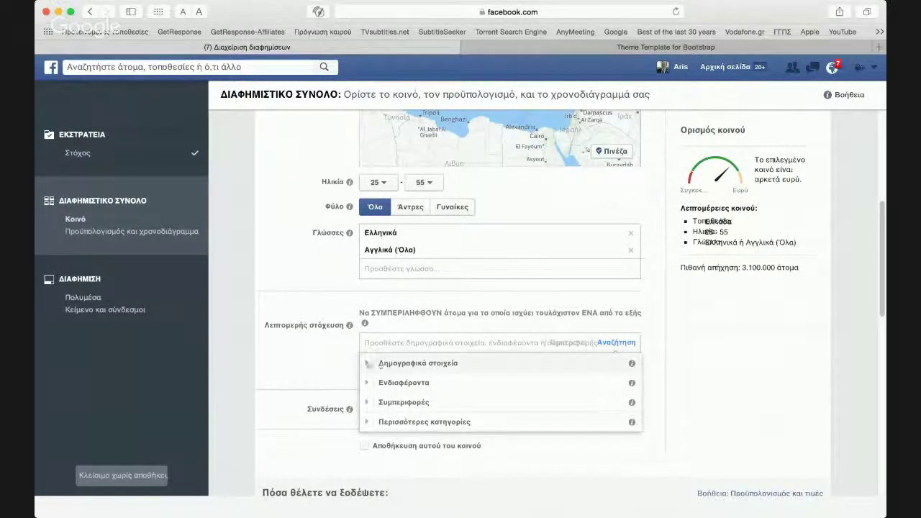
{"action": "left_click", "coordinate": [368, 363]}
{"action": "left_click", "coordinate": [372, 382]}
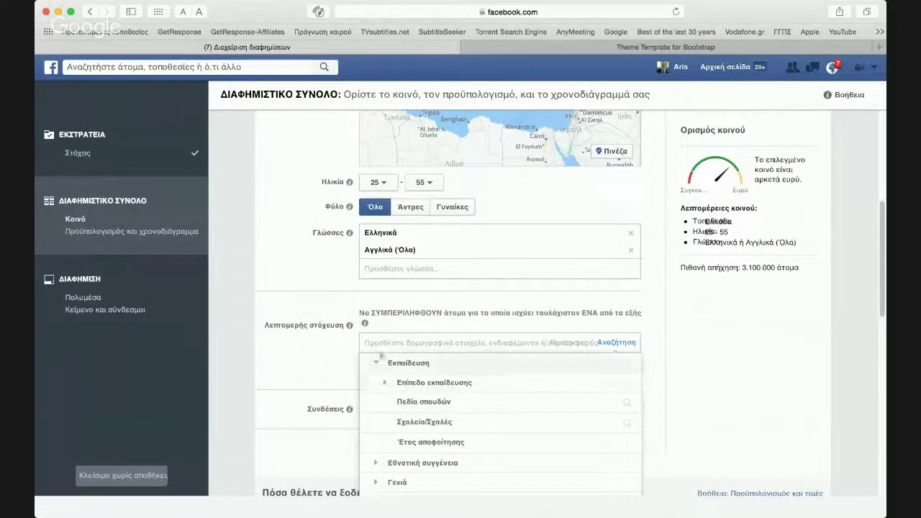
{"action": "left_click", "coordinate": [375, 362]}
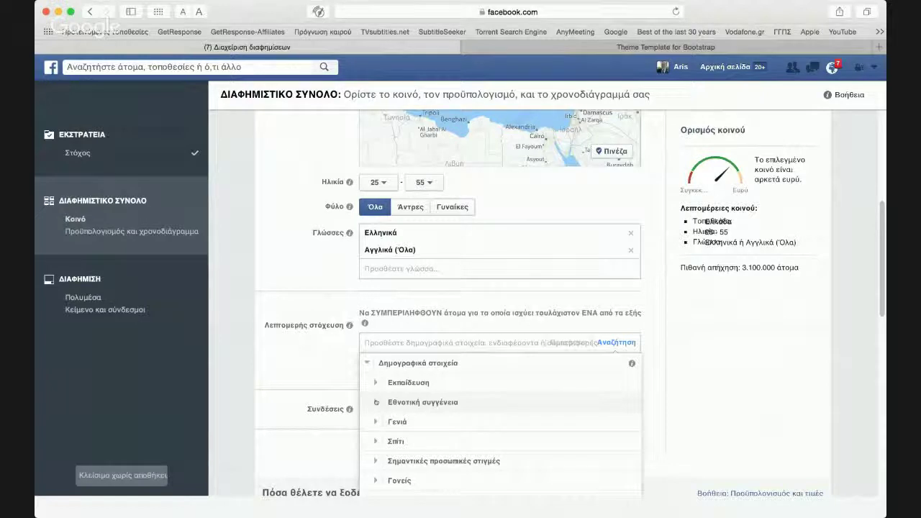
{"action": "left_click", "coordinate": [375, 442]}
{"action": "left_click", "coordinate": [385, 391]}
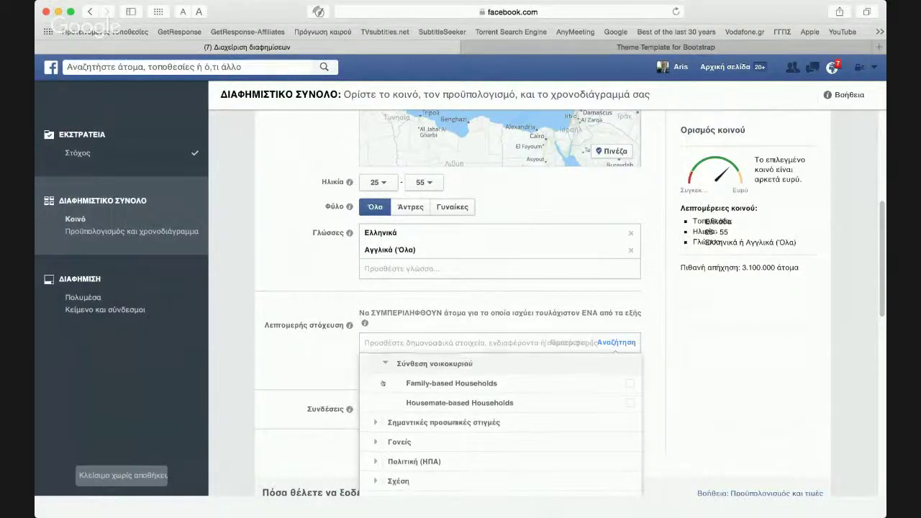
{"action": "mouse_move", "coordinate": [404, 387]}
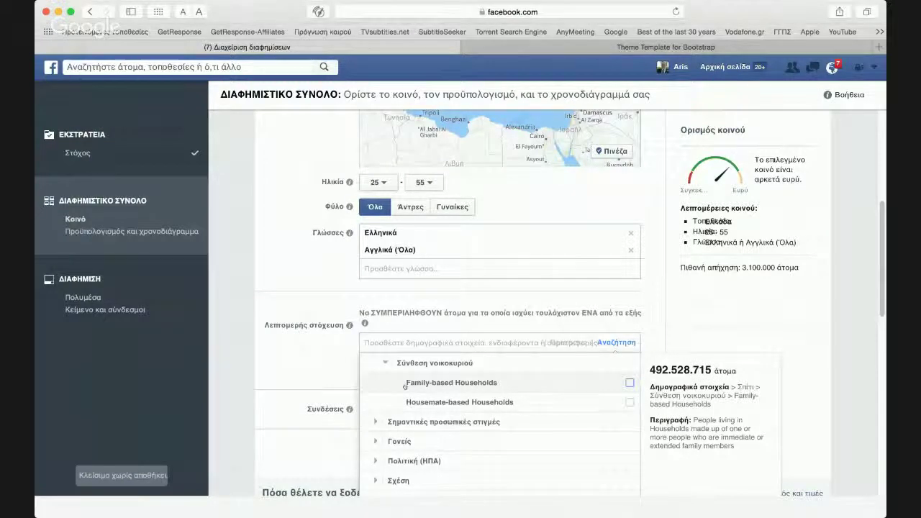
{"action": "scroll", "coordinate": [405, 387], "scroll_direction": "up", "scroll_amount": 3}
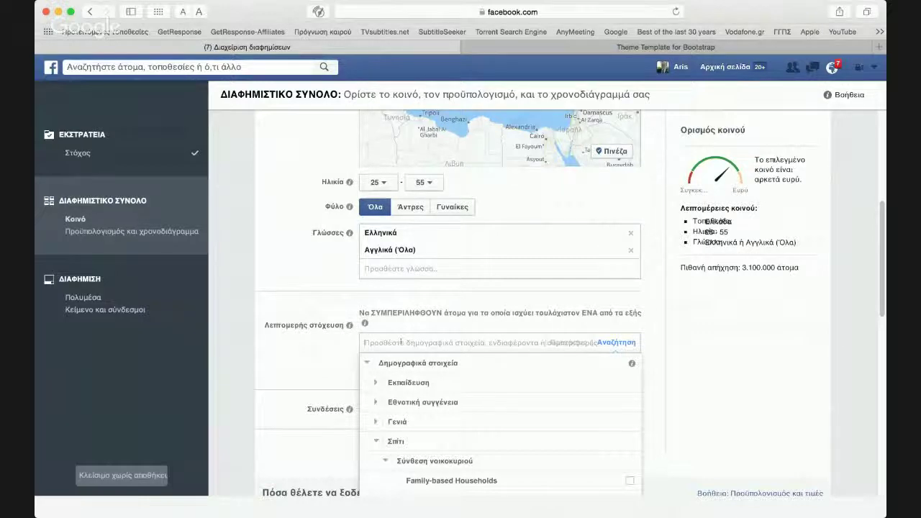
Step: Add the interests Amway, Amway Global and Organo Gold to the detailed targeting
{"action": "type", "text": "Amway"}
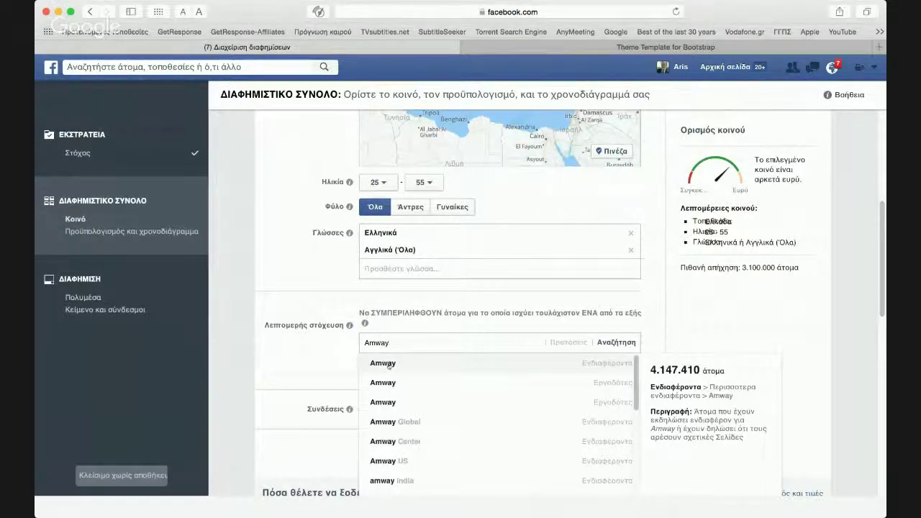
{"action": "left_click", "coordinate": [385, 363]}
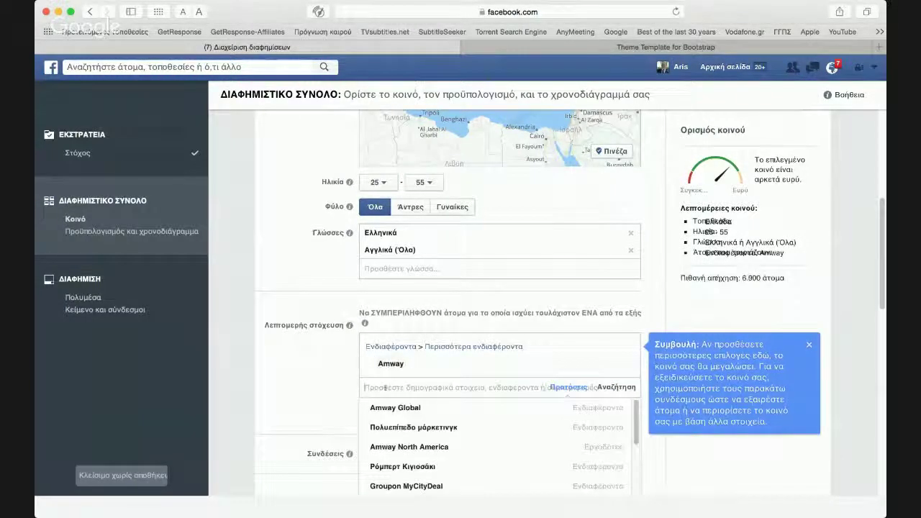
{"action": "type", "text": "Amway"}
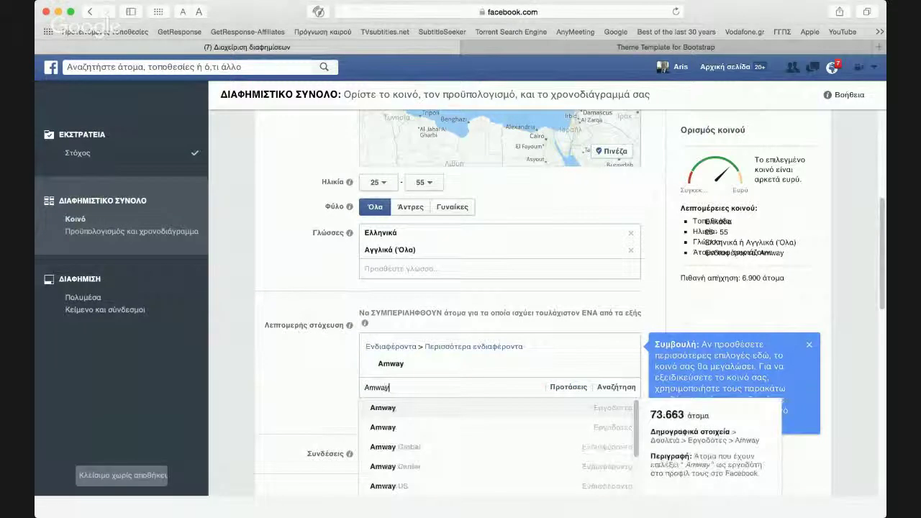
{"action": "left_click", "coordinate": [383, 447]}
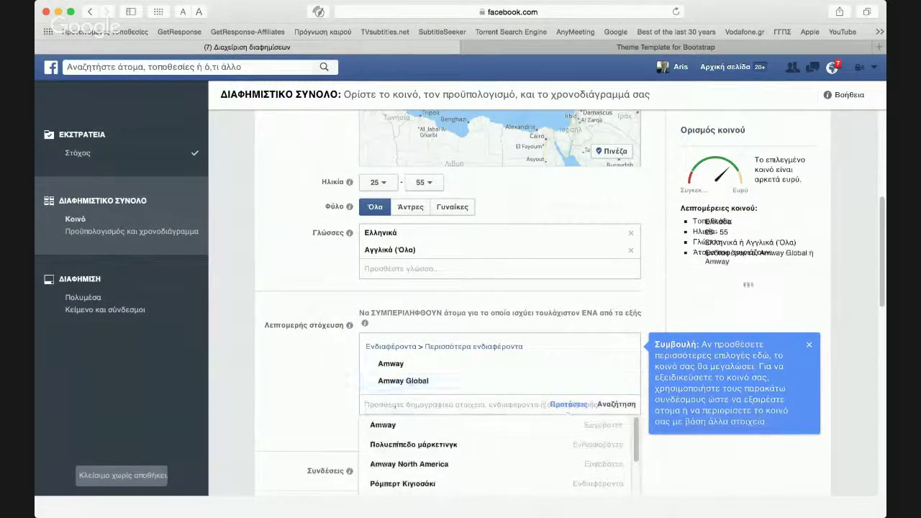
{"action": "type", "text": "Organo"}
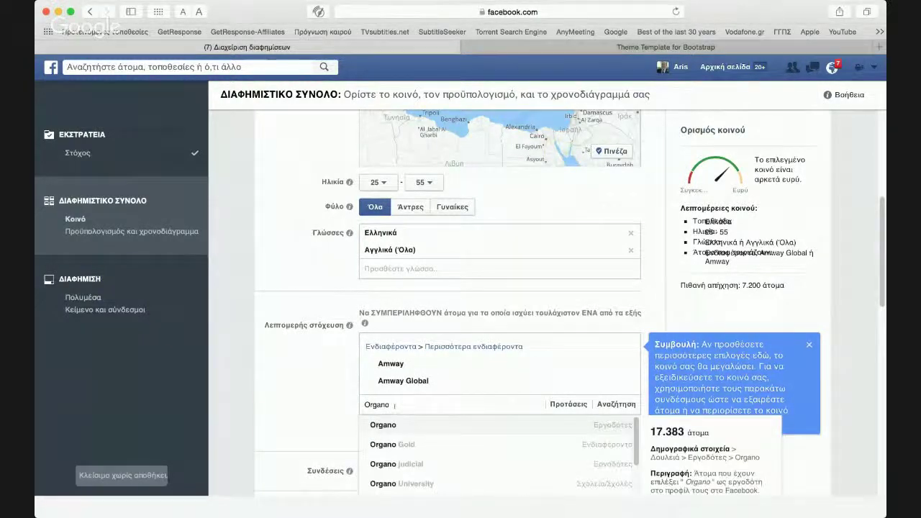
{"action": "left_click", "coordinate": [396, 444]}
Step: Add the interests A and kiyosaki to the detailed targeting and close the suggestions list
{"action": "type", "text": "Avon"}
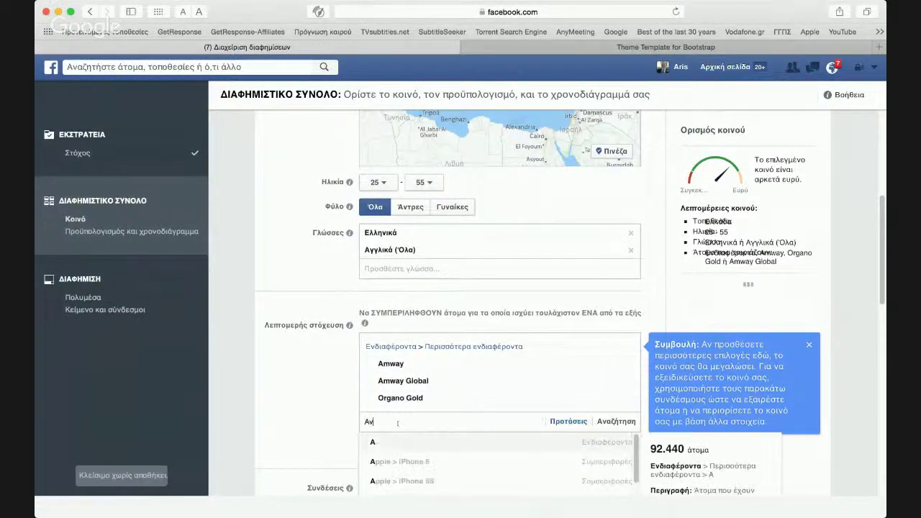
{"action": "left_click", "coordinate": [393, 442]}
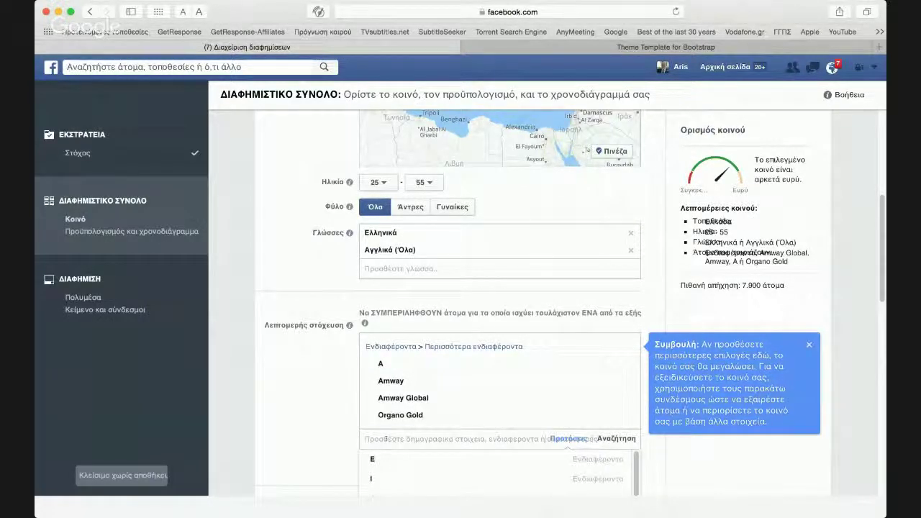
{"action": "type", "text": "Kiyosaki"}
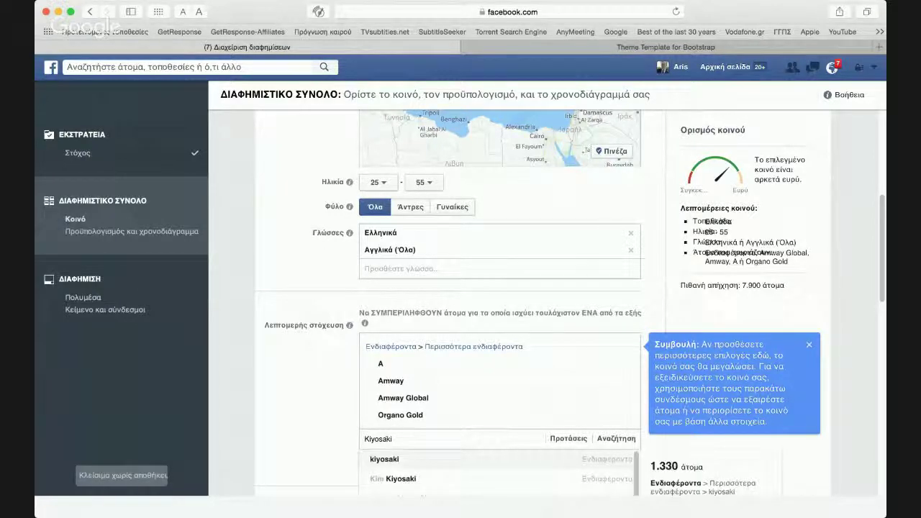
{"action": "left_click", "coordinate": [374, 461]}
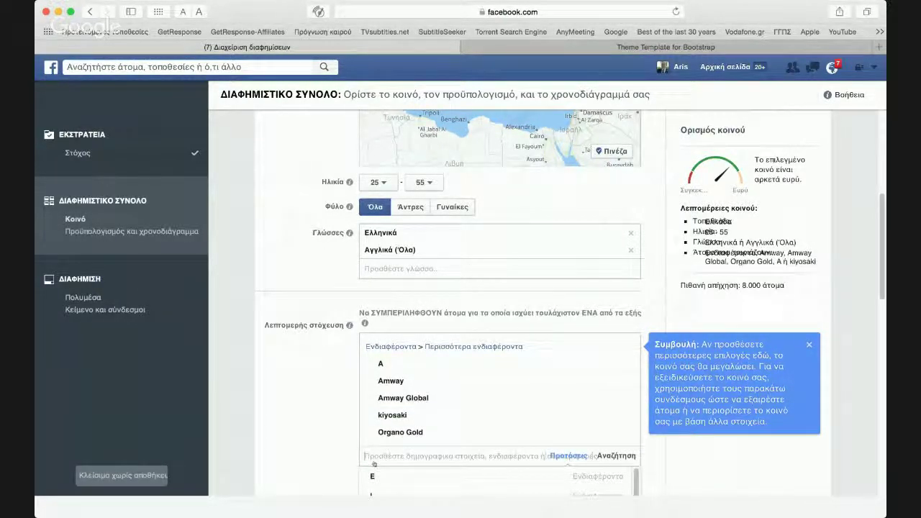
{"action": "scroll", "coordinate": [319, 389], "scroll_direction": "down", "scroll_amount": 1}
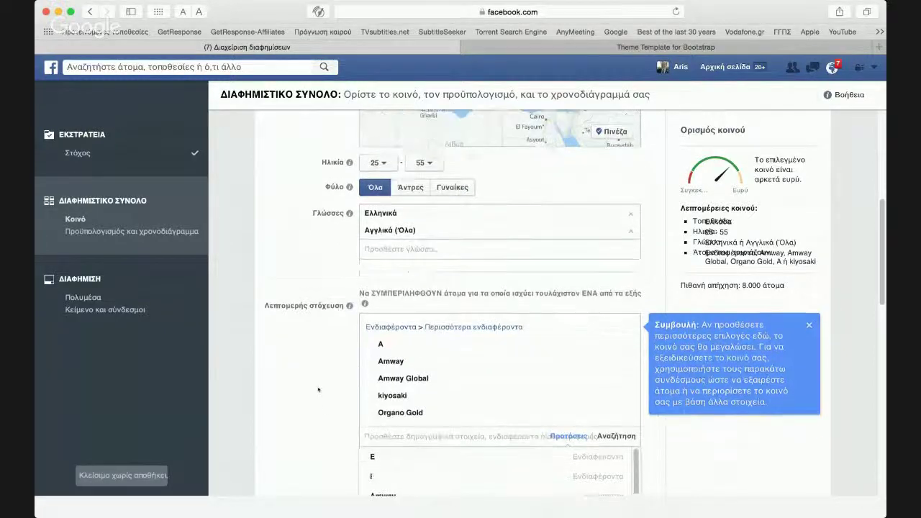
{"action": "scroll", "coordinate": [318, 390], "scroll_direction": "down", "scroll_amount": 3}
{"action": "left_click", "coordinate": [319, 388]}
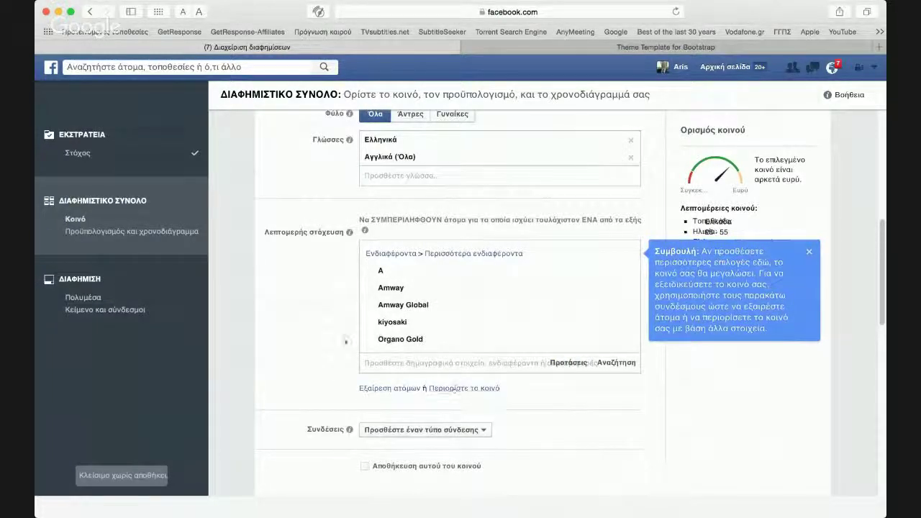
Step: Enable saving of this audience and name it Ελλάδα- Δικτυακά
{"action": "scroll", "coordinate": [301, 312], "scroll_direction": "down", "scroll_amount": 3}
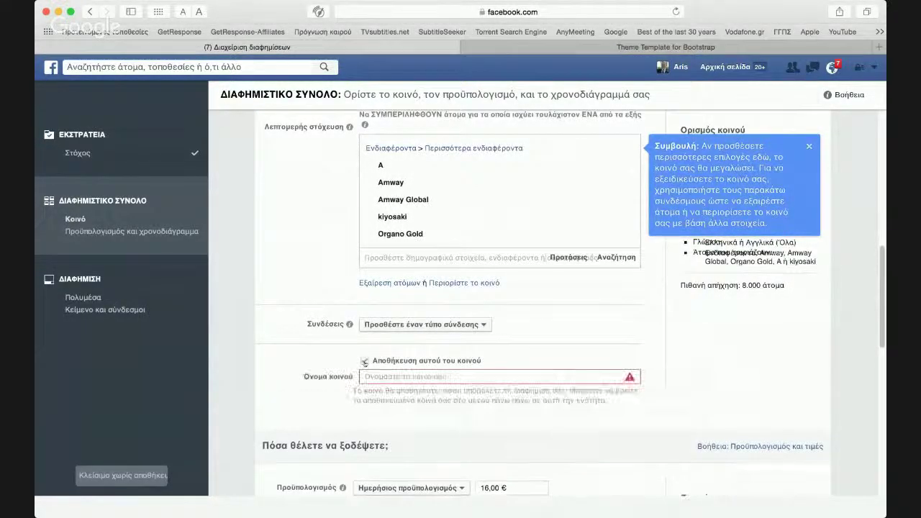
{"action": "left_click", "coordinate": [365, 362]}
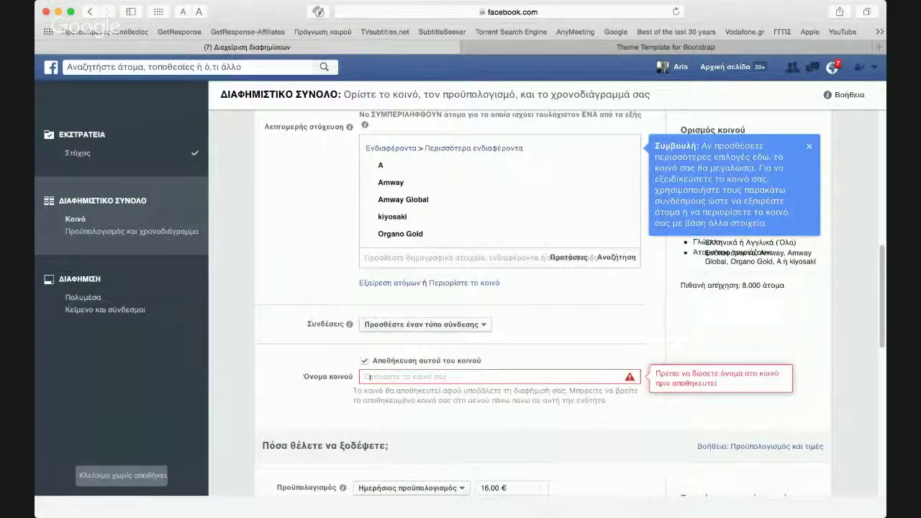
{"action": "left_click", "coordinate": [369, 376]}
{"action": "type", "text": "Αμή"}
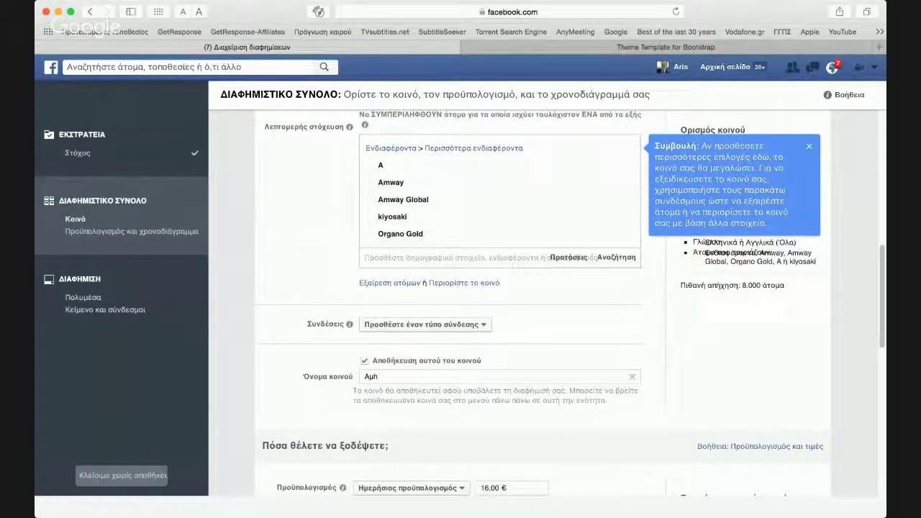
{"action": "type", "text": "na"}
{"action": "key", "text": "BackSpace"}
{"action": "key", "text": "BackSpace"}
{"action": "key", "text": "BackSpace"}
{"action": "left_click", "coordinate": [369, 376]}
{"action": "type", "text": "Ελλάδα- Δικτυα"}
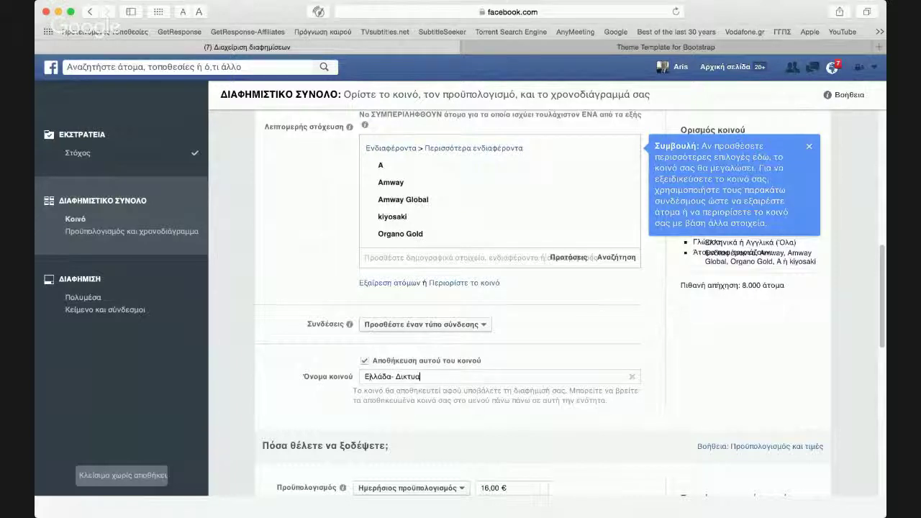
{"action": "type", "text": "κά"}
{"action": "key", "text": "BackSpace"}
{"action": "scroll", "coordinate": [561, 396], "scroll_direction": "down", "scroll_amount": 1}
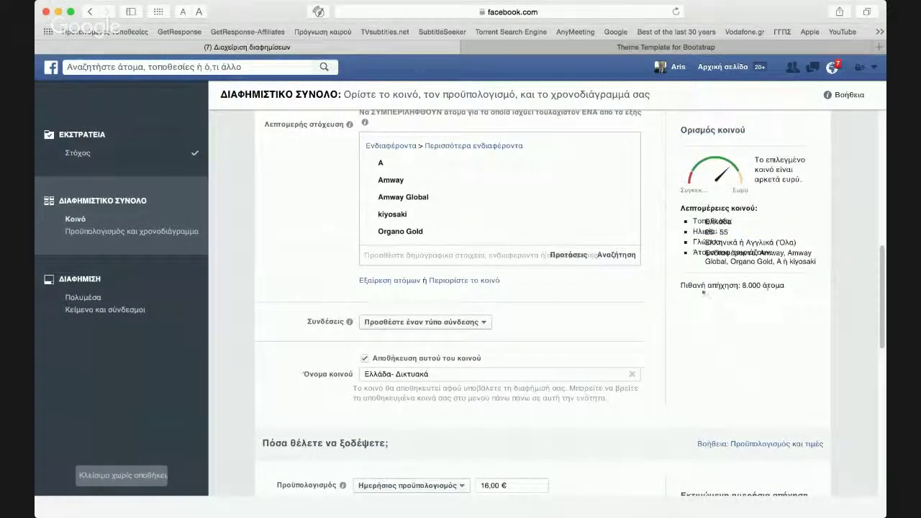
Step: Replace the new audience with the saved audience MLM Audience all over Greece
{"action": "scroll", "coordinate": [718, 337], "scroll_direction": "up", "scroll_amount": 2}
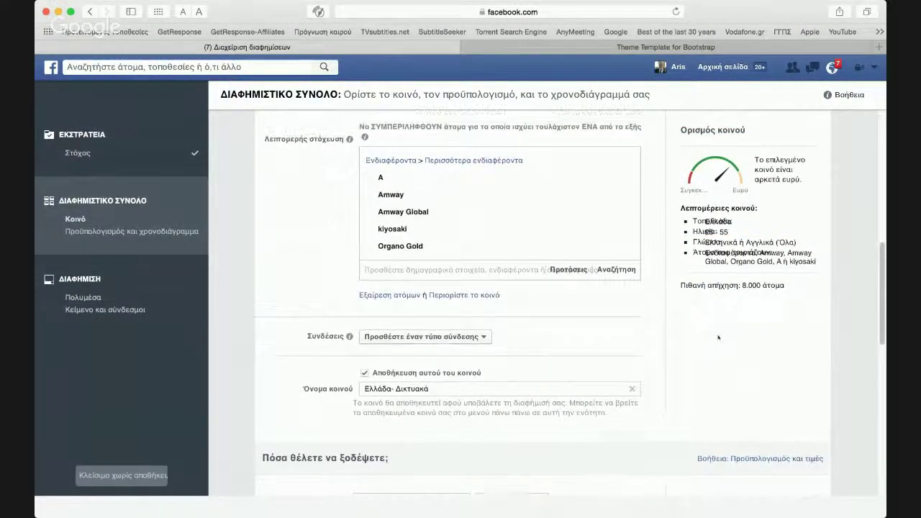
{"action": "scroll", "coordinate": [718, 337], "scroll_direction": "up", "scroll_amount": 2}
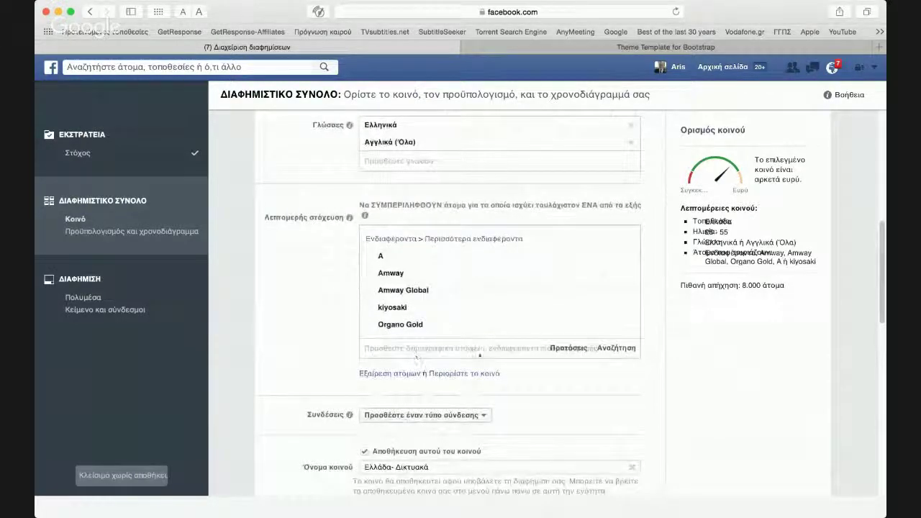
{"action": "scroll", "coordinate": [722, 318], "scroll_direction": "up", "scroll_amount": 2}
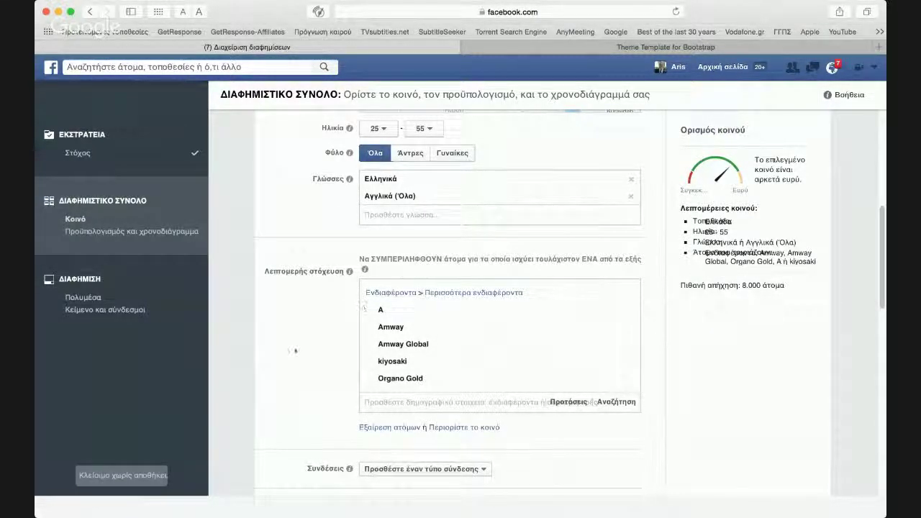
{"action": "scroll", "coordinate": [291, 349], "scroll_direction": "up", "scroll_amount": 1}
{"action": "scroll", "coordinate": [291, 350], "scroll_direction": "up", "scroll_amount": 10}
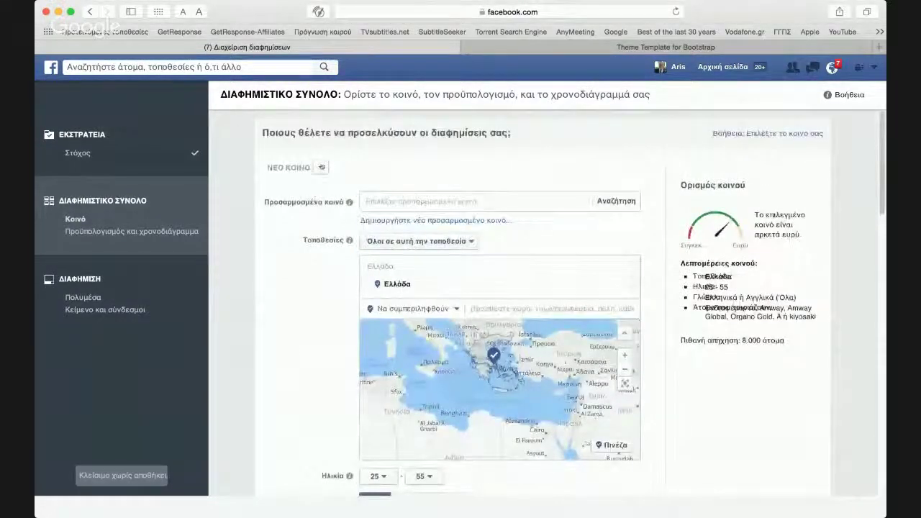
{"action": "left_click", "coordinate": [321, 167]}
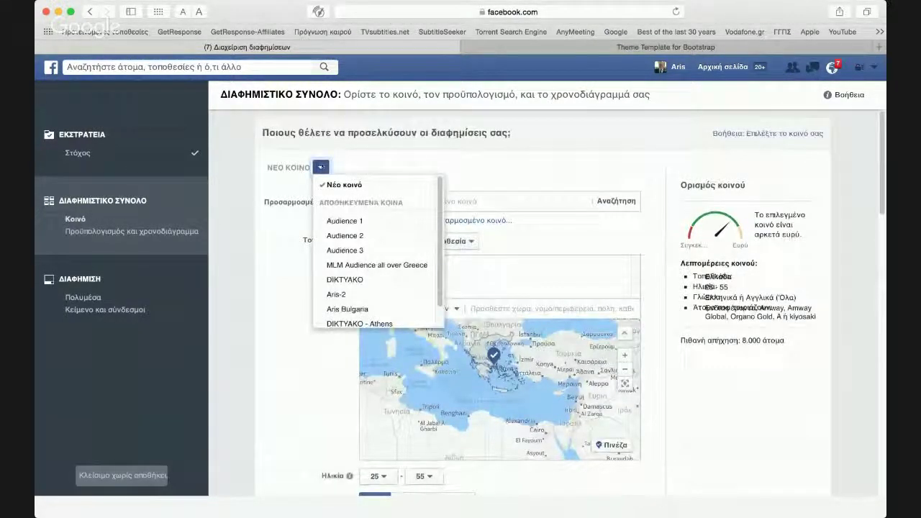
{"action": "left_click", "coordinate": [348, 265]}
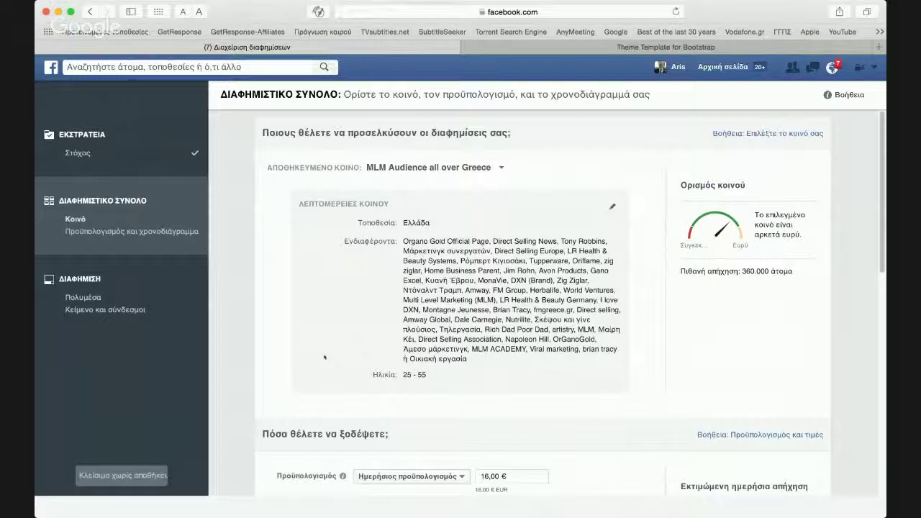
Step: Set the ad set's daily budget to 5,00 €
{"action": "scroll", "coordinate": [325, 353], "scroll_direction": "down", "scroll_amount": 2}
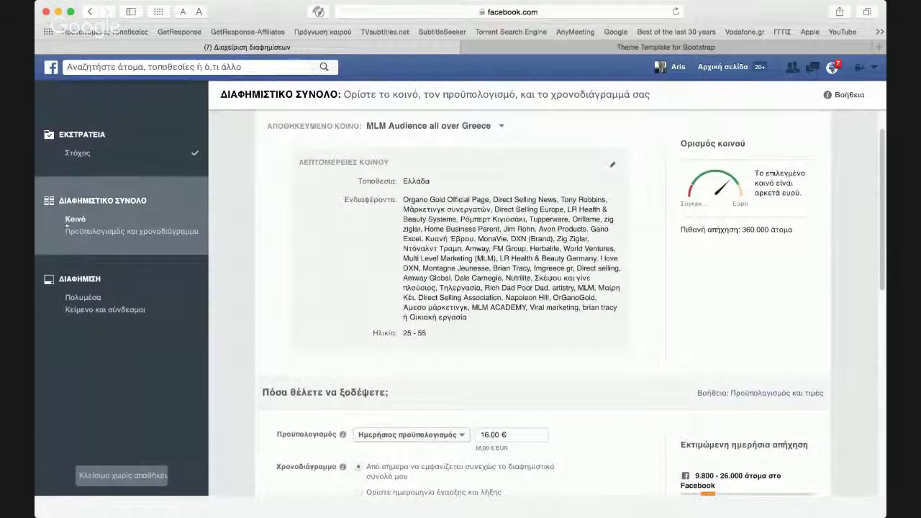
{"action": "scroll", "coordinate": [336, 302], "scroll_direction": "down", "scroll_amount": 5}
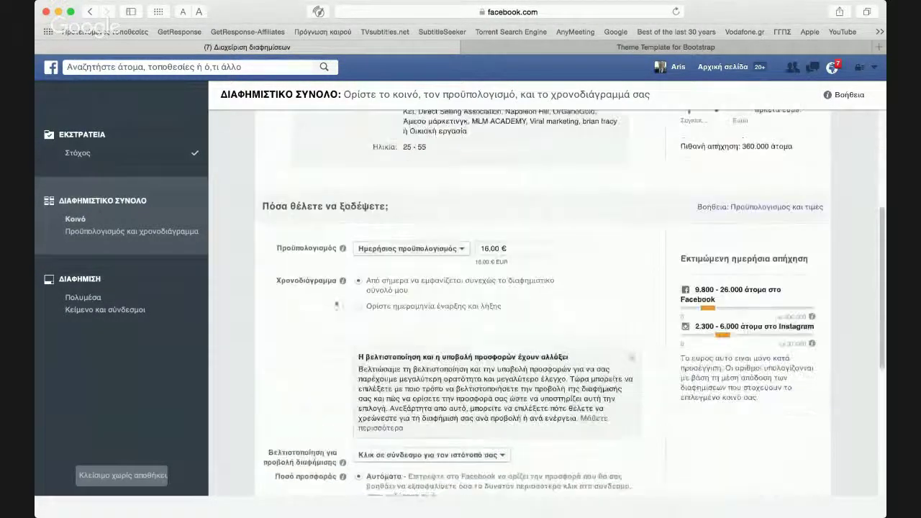
{"action": "left_click", "coordinate": [483, 248]}
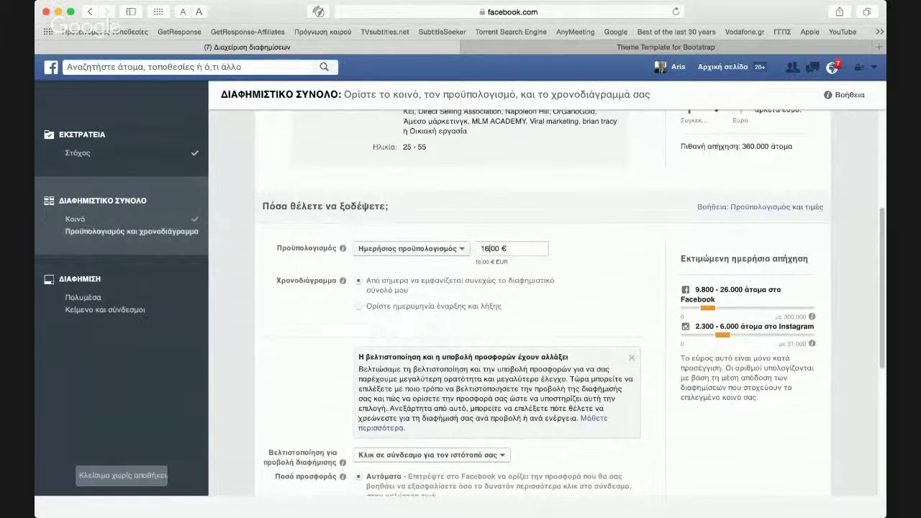
{"action": "double_click", "coordinate": [483, 248]}
{"action": "type", "text": "8"}
{"action": "key", "text": "BackSpace"}
{"action": "type", "text": "5"}
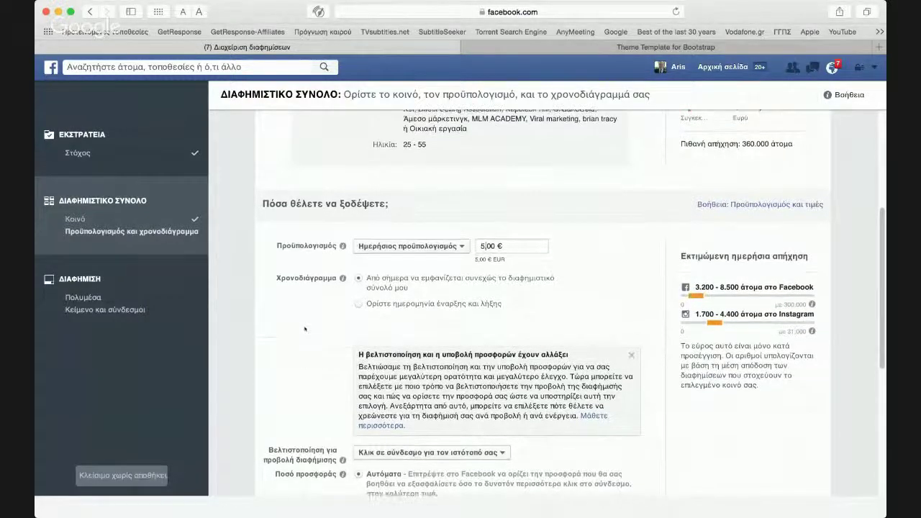
Step: Switch the ad schedule to fixed start and end dates and set the end date to 29/2/2016
{"action": "scroll", "coordinate": [305, 312], "scroll_direction": "down", "scroll_amount": 1}
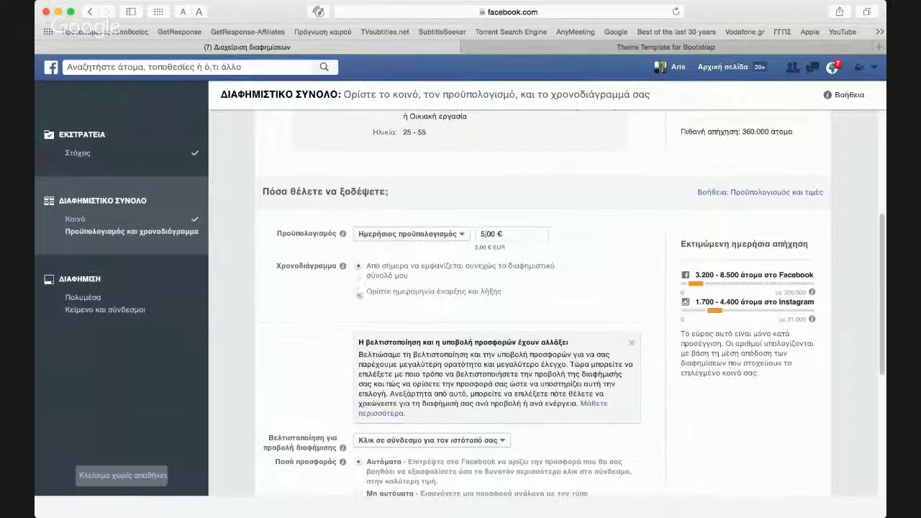
{"action": "left_click", "coordinate": [359, 292]}
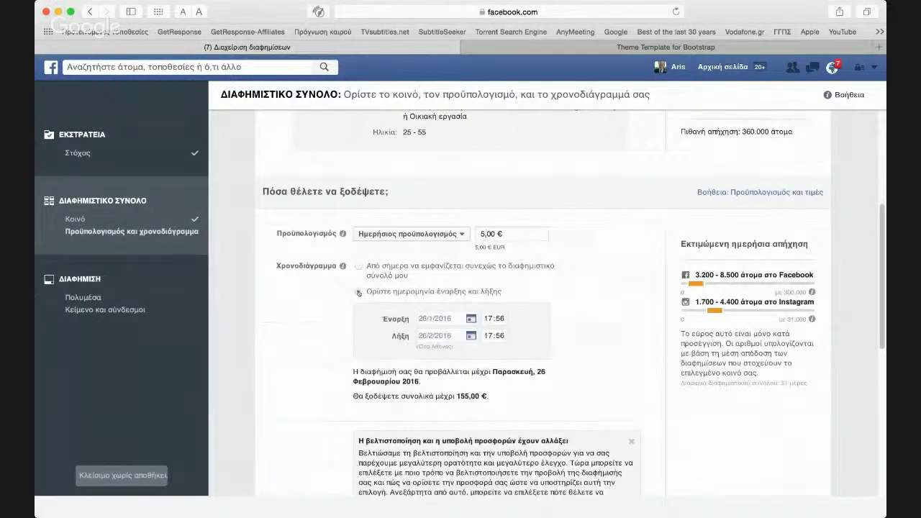
{"action": "left_click", "coordinate": [472, 337]}
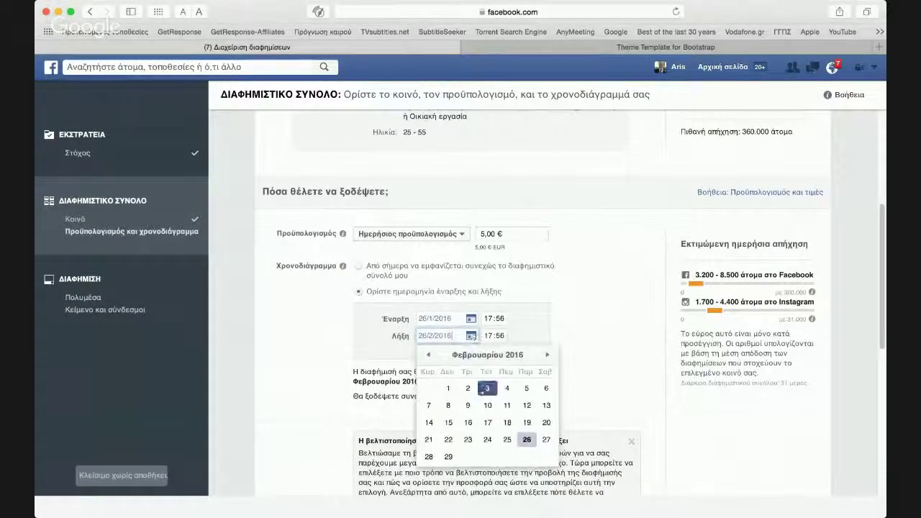
{"action": "left_click", "coordinate": [449, 457]}
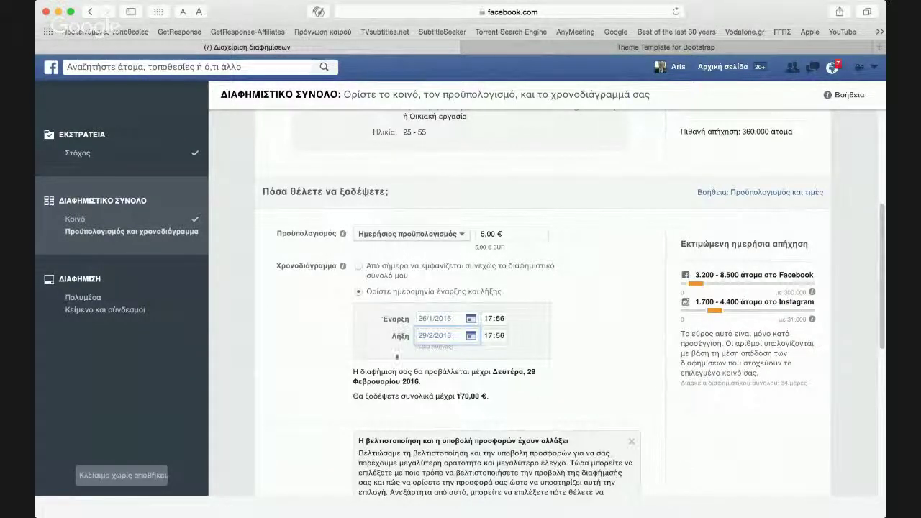
{"action": "left_click", "coordinate": [513, 338]}
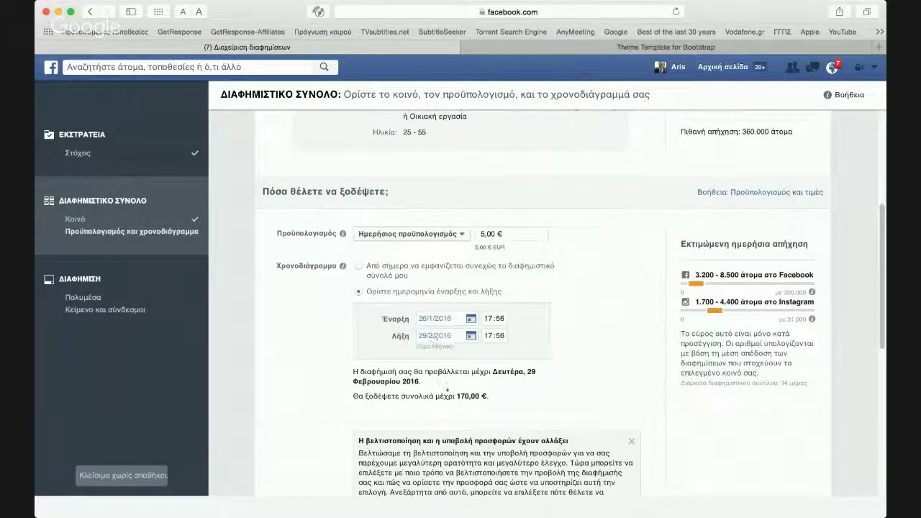
Step: Set the schedule's end date to 31/1/2016, and return the ad set to running continuously from today
{"action": "left_click", "coordinate": [469, 336]}
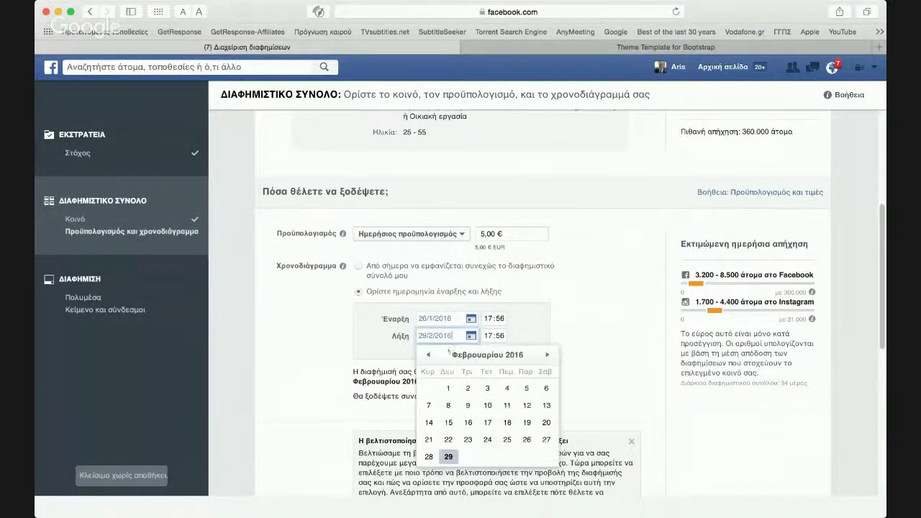
{"action": "left_click", "coordinate": [428, 355]}
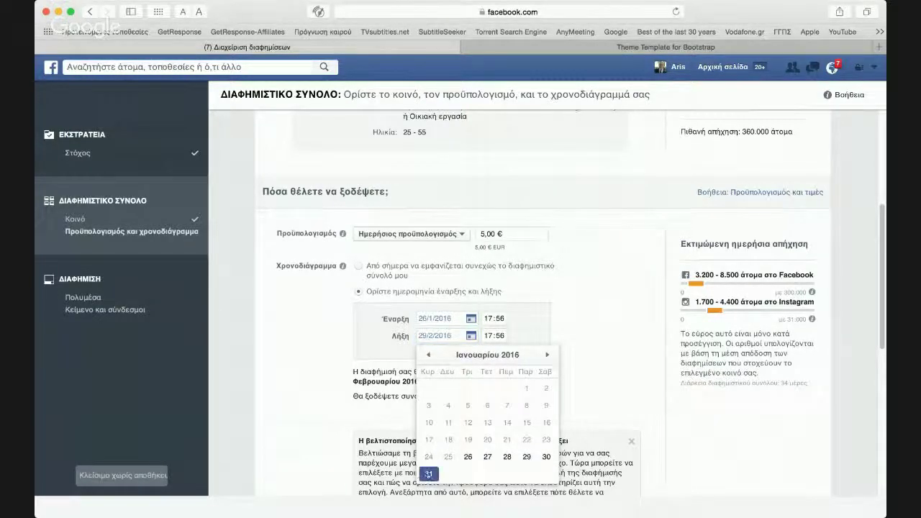
{"action": "left_click", "coordinate": [428, 474]}
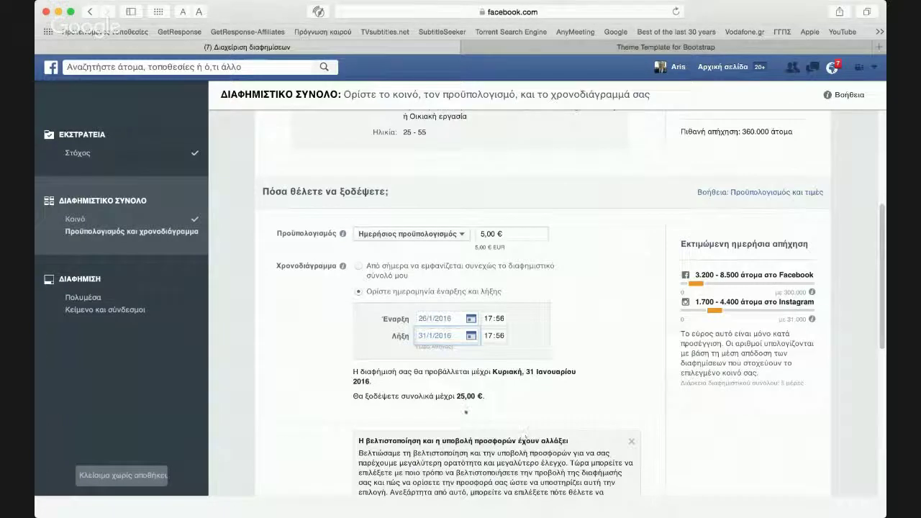
{"action": "left_click", "coordinate": [358, 267]}
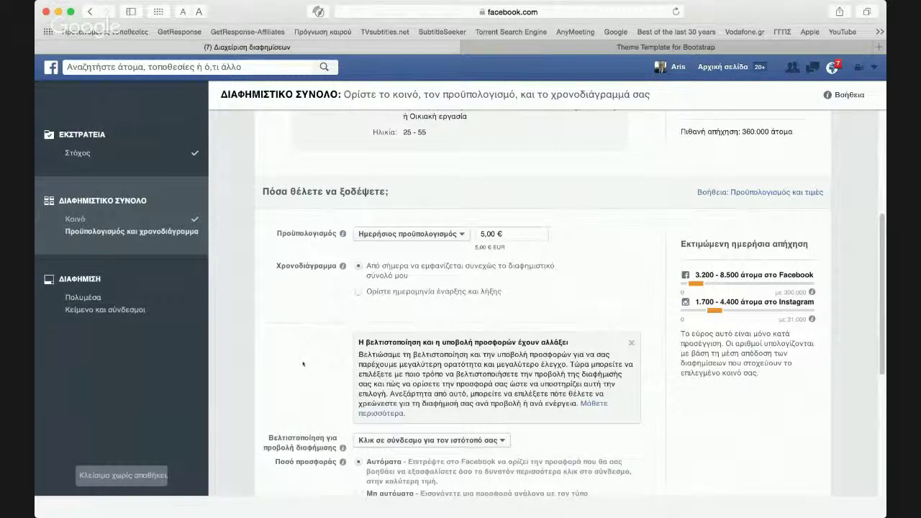
Step: Switch the bid amount to manual at 0,10 € per link click and proceed to the ad creation stage
{"action": "scroll", "coordinate": [309, 338], "scroll_direction": "down", "scroll_amount": 3}
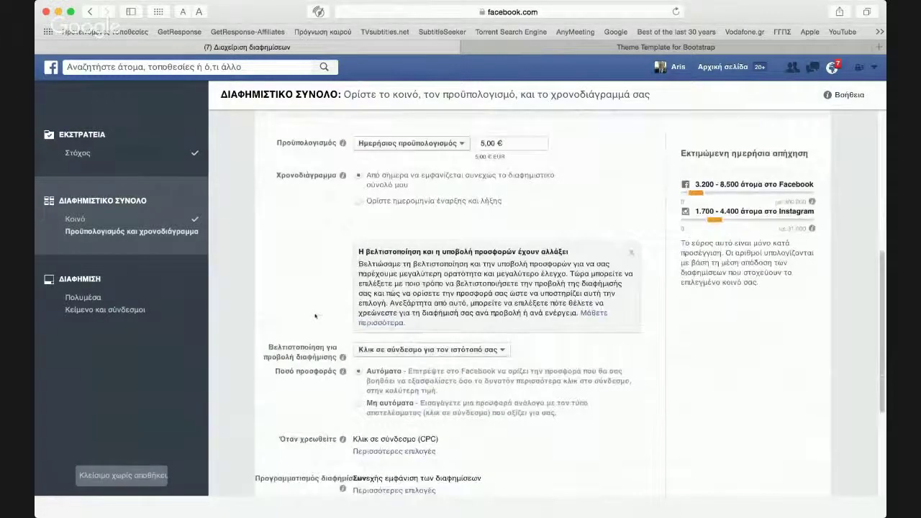
{"action": "scroll", "coordinate": [314, 316], "scroll_direction": "down", "scroll_amount": 4}
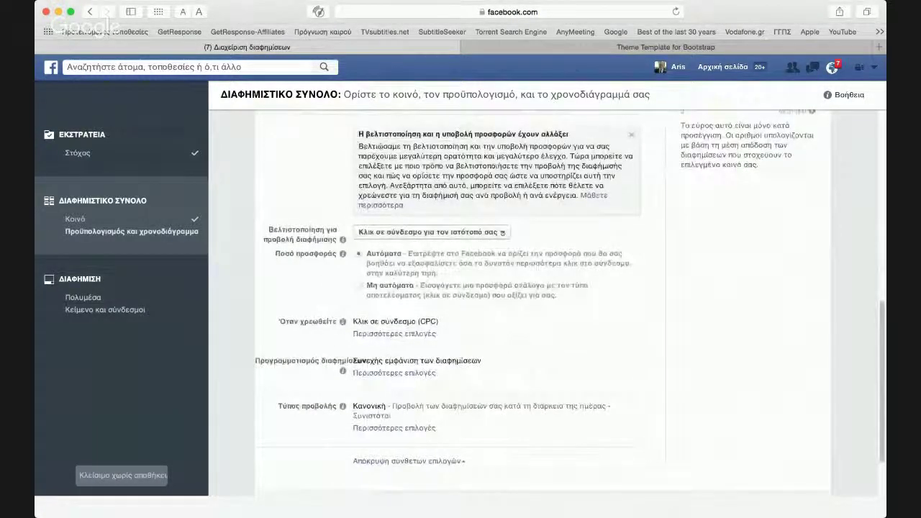
{"action": "left_click", "coordinate": [360, 287]}
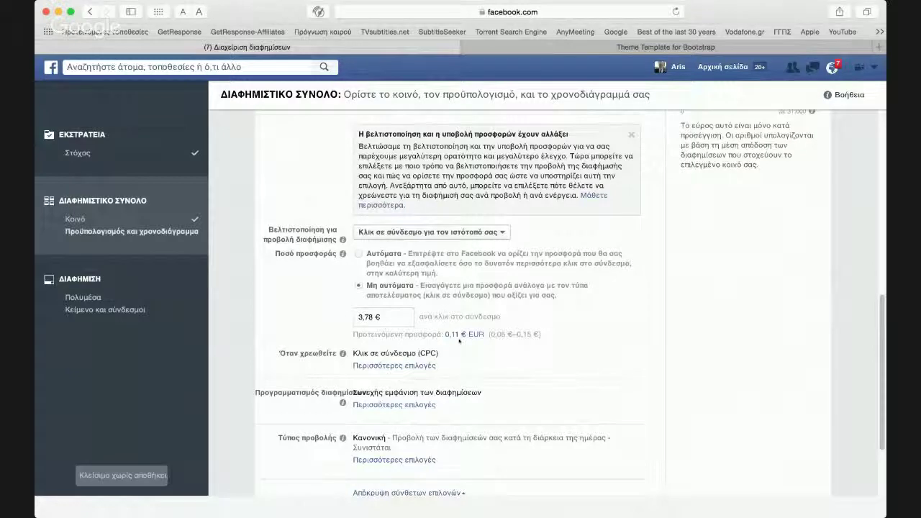
{"action": "left_click", "coordinate": [411, 322]}
{"action": "key", "text": "shift+Home"}
{"action": "type", "text": "0"}
{"action": "type", "text": ".10"}
{"action": "scroll", "coordinate": [321, 317], "scroll_direction": "down", "scroll_amount": 1}
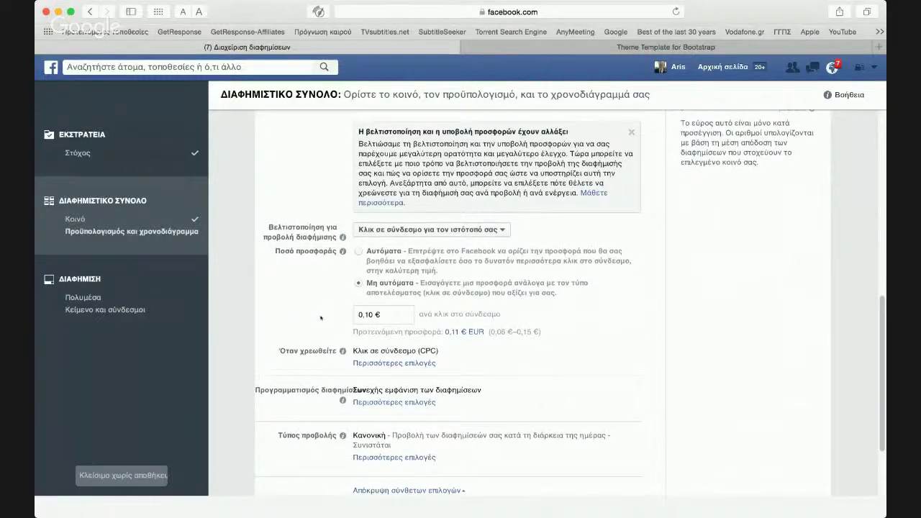
{"action": "scroll", "coordinate": [321, 317], "scroll_direction": "down", "scroll_amount": 5}
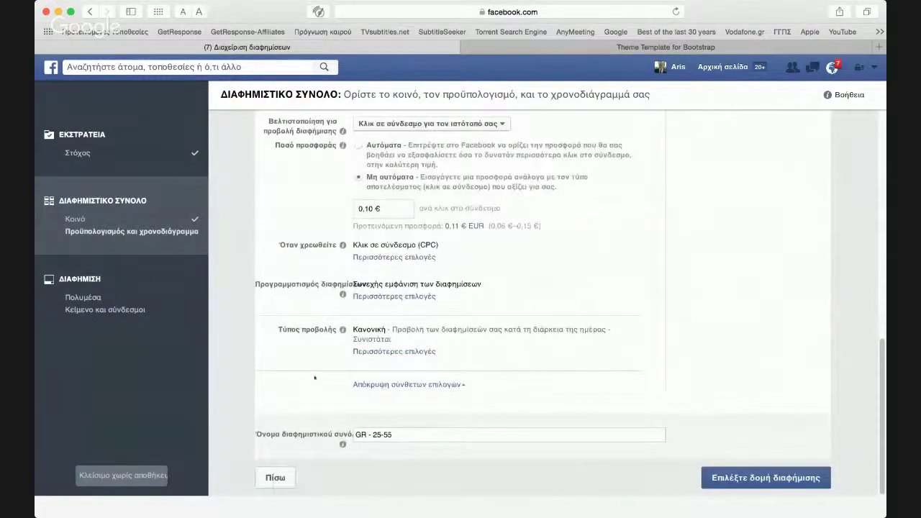
{"action": "left_click", "coordinate": [748, 478]}
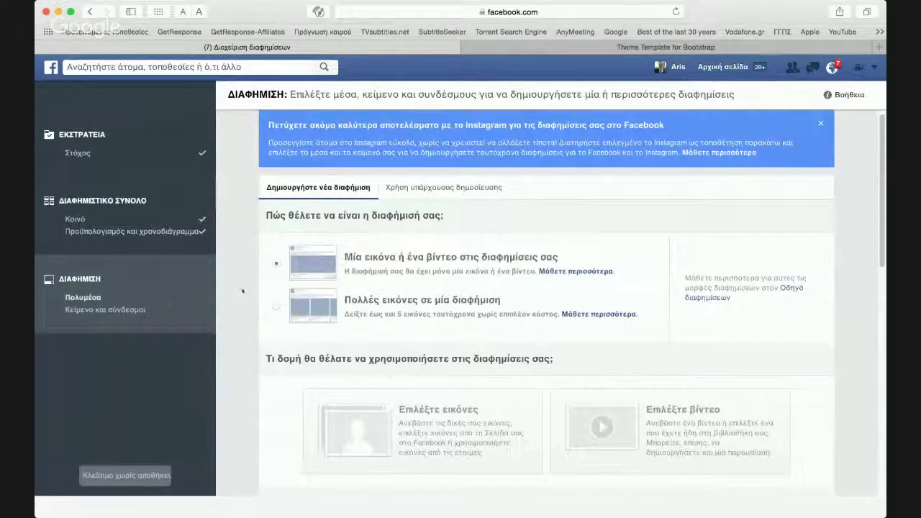
Step: Choose images as the media for the single-image ad and open the image library
{"action": "scroll", "coordinate": [242, 285], "scroll_direction": "down", "scroll_amount": 1}
{"action": "scroll", "coordinate": [241, 281], "scroll_direction": "up", "scroll_amount": 1}
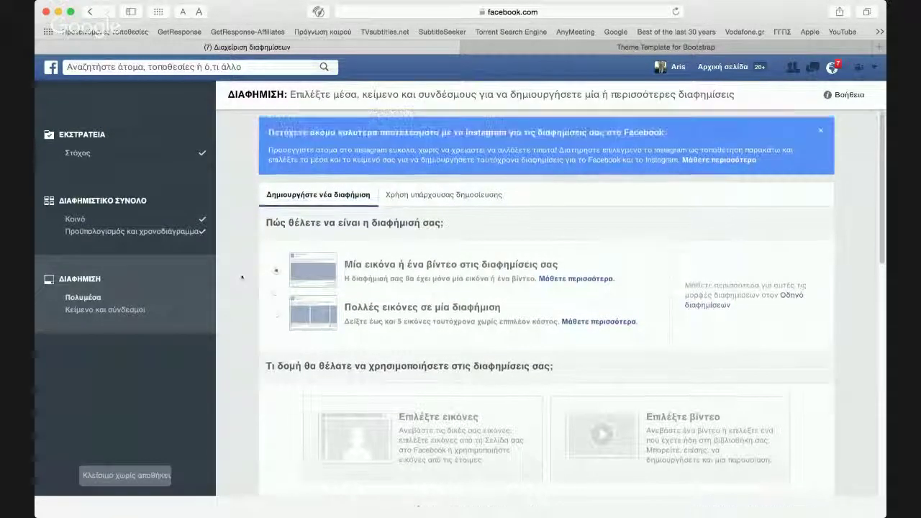
{"action": "scroll", "coordinate": [242, 277], "scroll_direction": "down", "scroll_amount": 3}
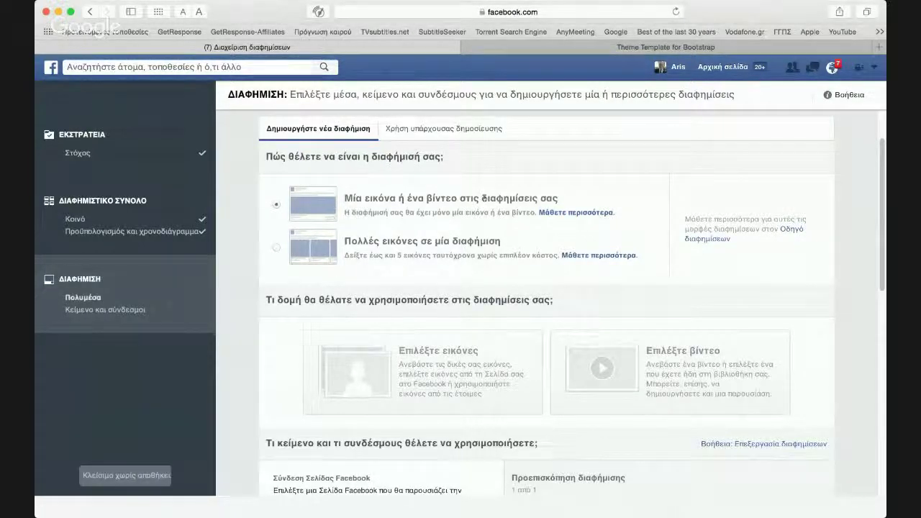
{"action": "left_click", "coordinate": [435, 358]}
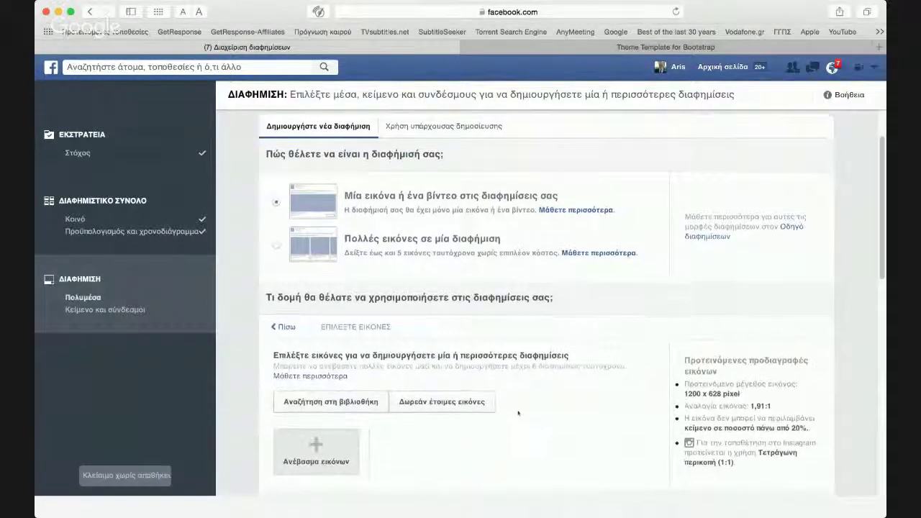
{"action": "scroll", "coordinate": [508, 414], "scroll_direction": "down", "scroll_amount": 2}
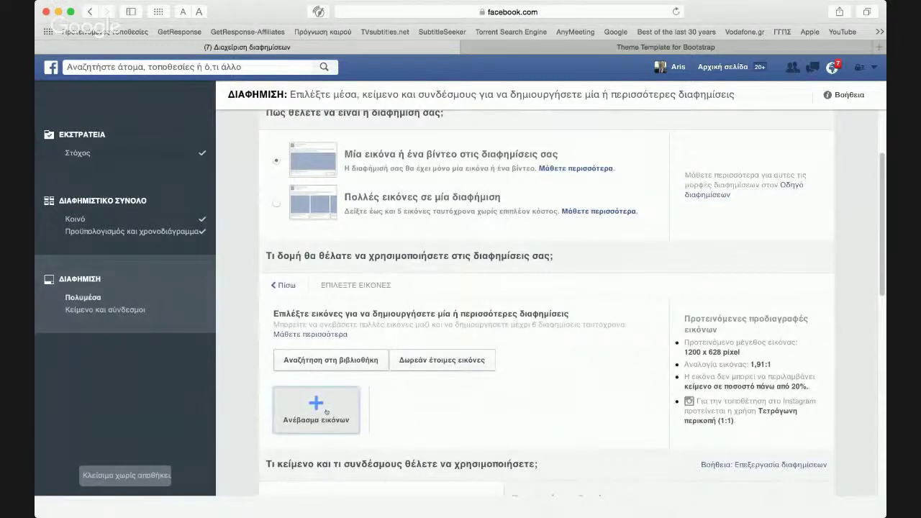
{"action": "left_click", "coordinate": [353, 362]}
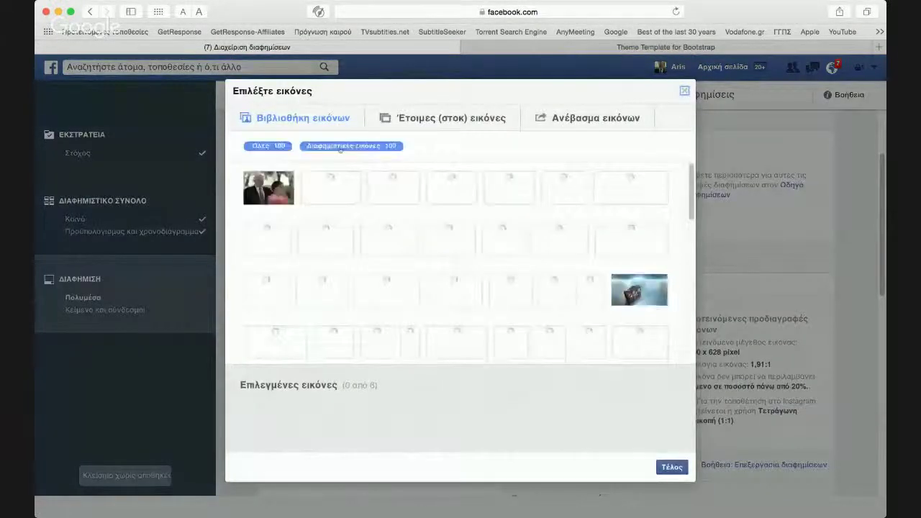